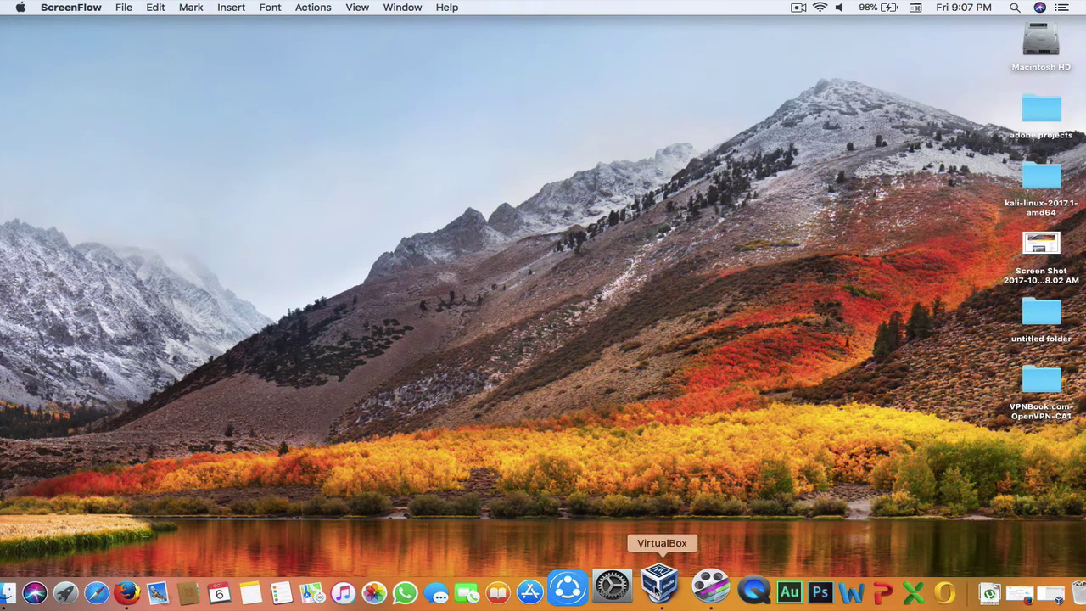
Step: Restore the VirtualBox Manager and Firefox, showing the Oracle VM VirtualBox website tab
{"action": "left_click", "coordinate": [1018, 591]}
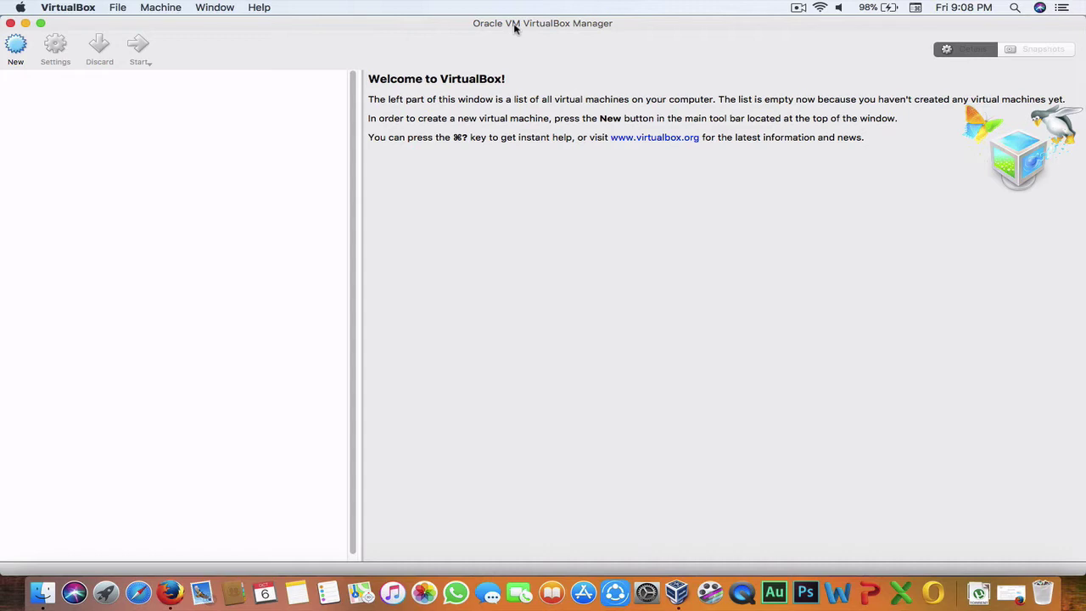
{"action": "left_click", "coordinate": [978, 592]}
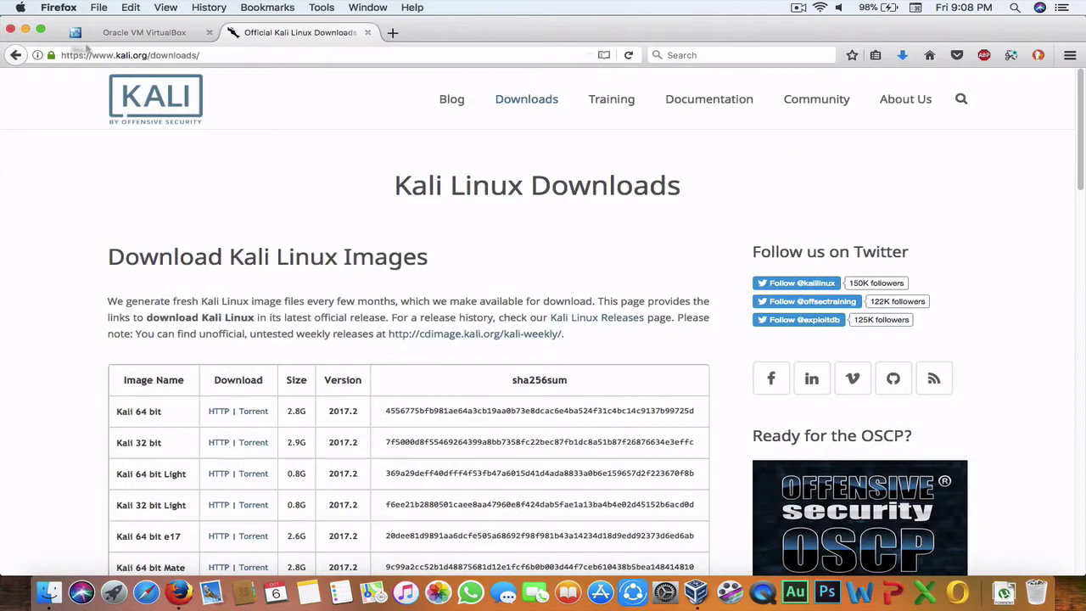
{"action": "left_click", "coordinate": [111, 33]}
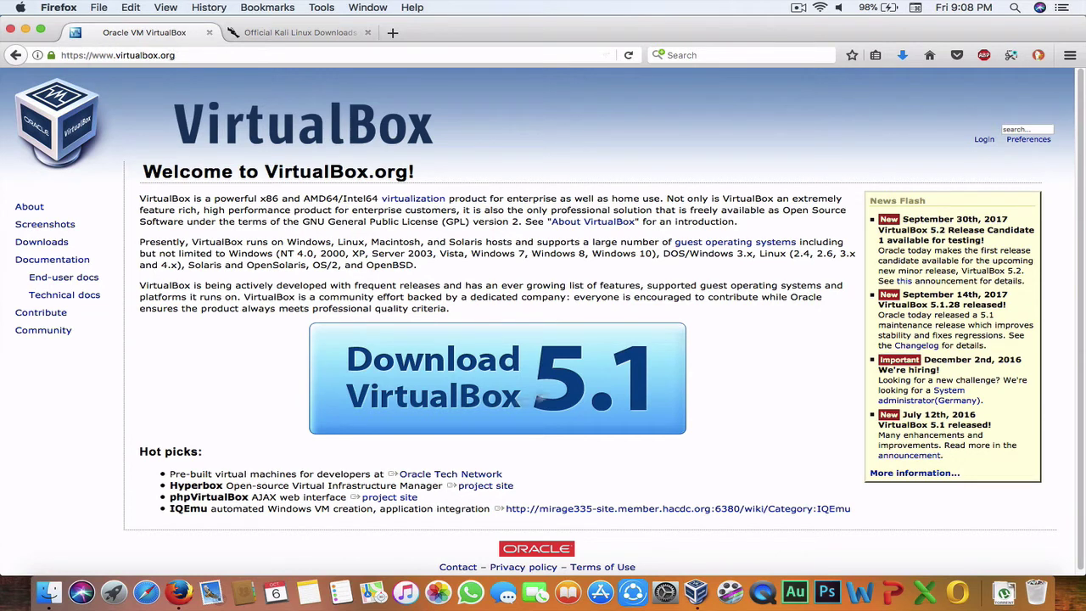
Step: Go to the Downloads section of virtualbox.org
{"action": "scroll", "coordinate": [85, 297], "scroll_direction": "down", "scroll_amount": 1}
{"action": "double_click", "coordinate": [43, 236]}
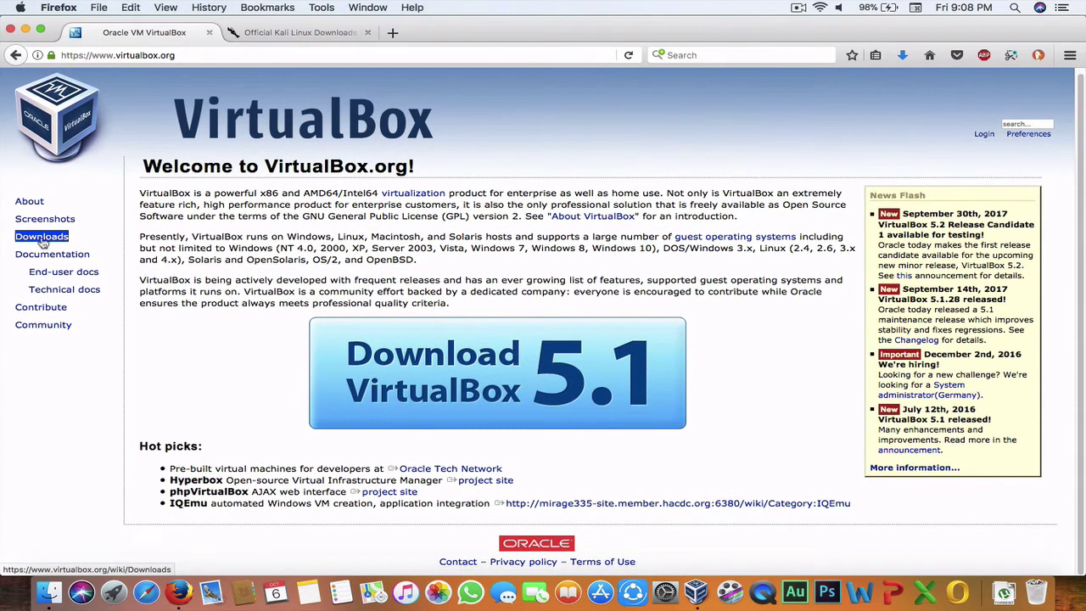
{"action": "left_click", "coordinate": [44, 241]}
{"action": "left_click_drag", "start_coordinate": [45, 240], "coordinate": [281, 318]}
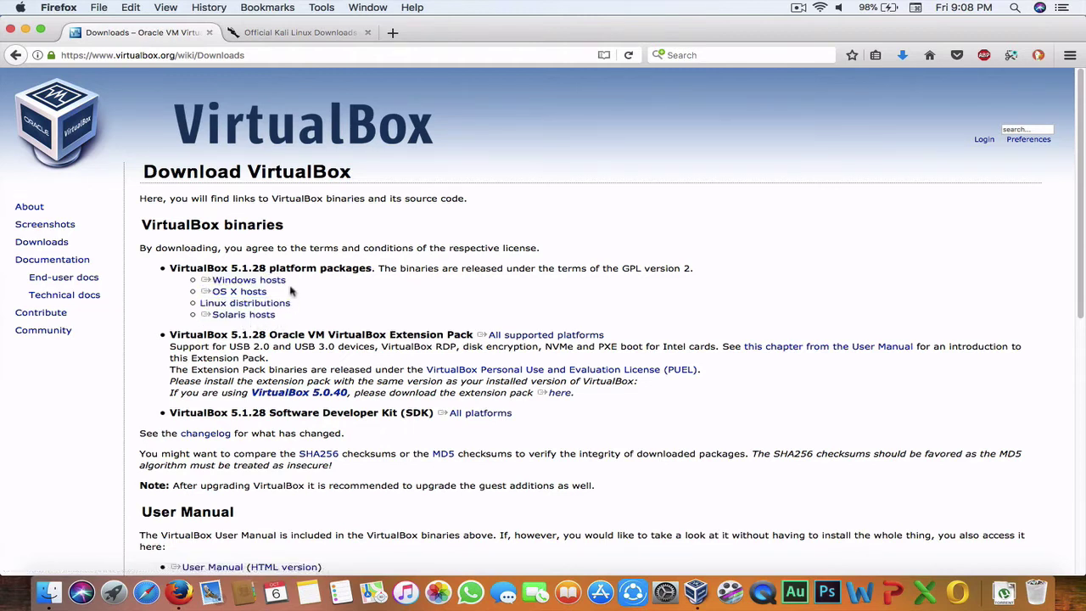
Step: Highlight the VirtualBox 5.1.28 packages for Windows, OS X, Linux and Solaris hosts
{"action": "left_click_drag", "start_coordinate": [280, 281], "coordinate": [232, 289]}
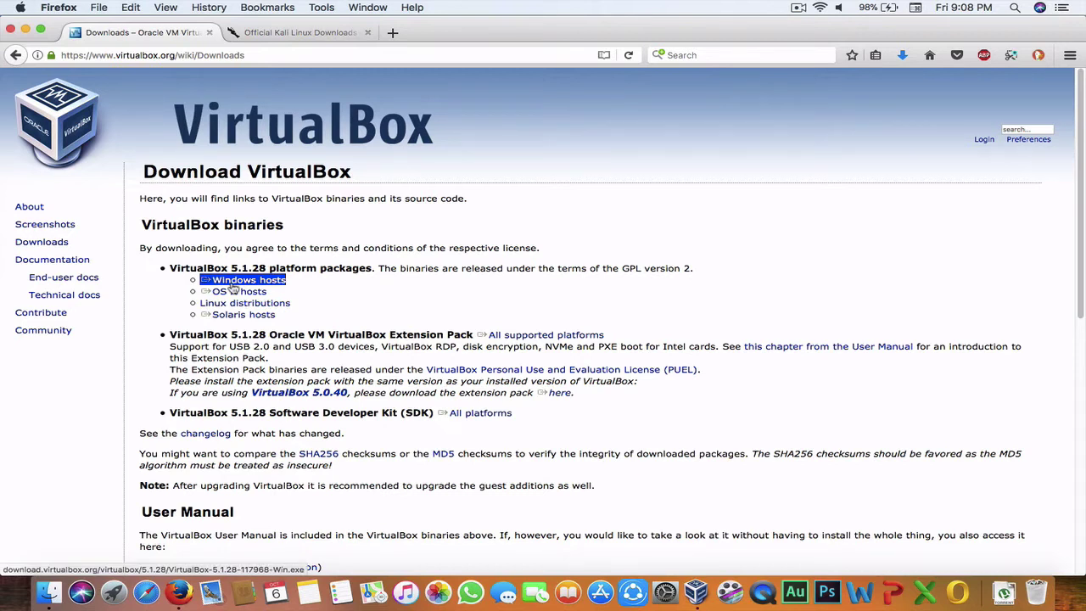
{"action": "left_click_drag", "start_coordinate": [232, 289], "coordinate": [238, 302]}
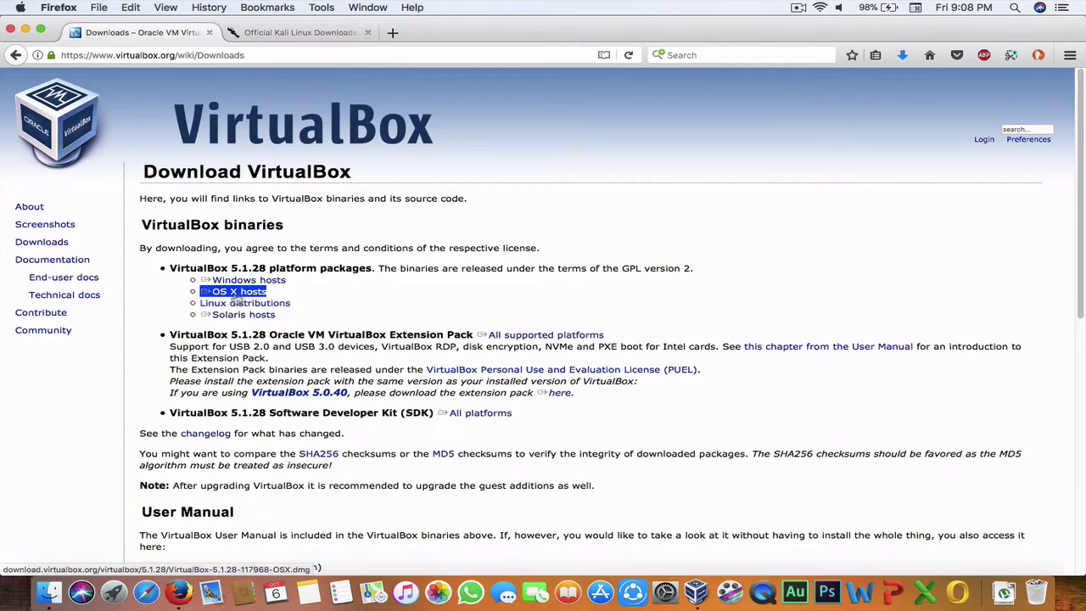
{"action": "triple_click", "coordinate": [216, 306]}
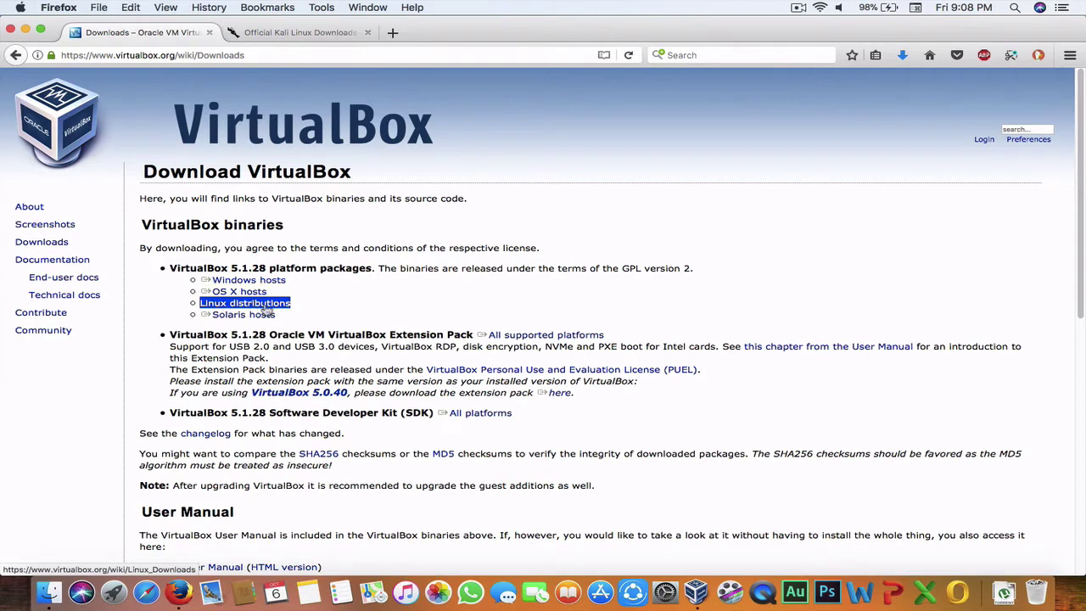
{"action": "triple_click", "coordinate": [216, 306]}
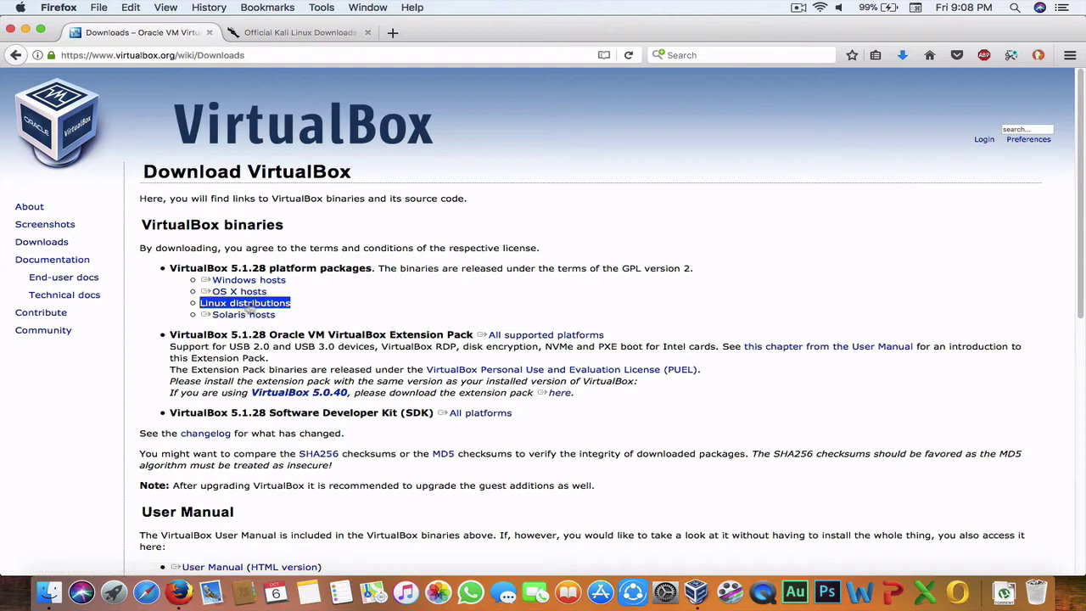
{"action": "triple_click", "coordinate": [231, 314]}
{"action": "triple_click", "coordinate": [227, 315]}
{"action": "triple_click", "coordinate": [245, 303]}
{"action": "left_click", "coordinate": [226, 213]}
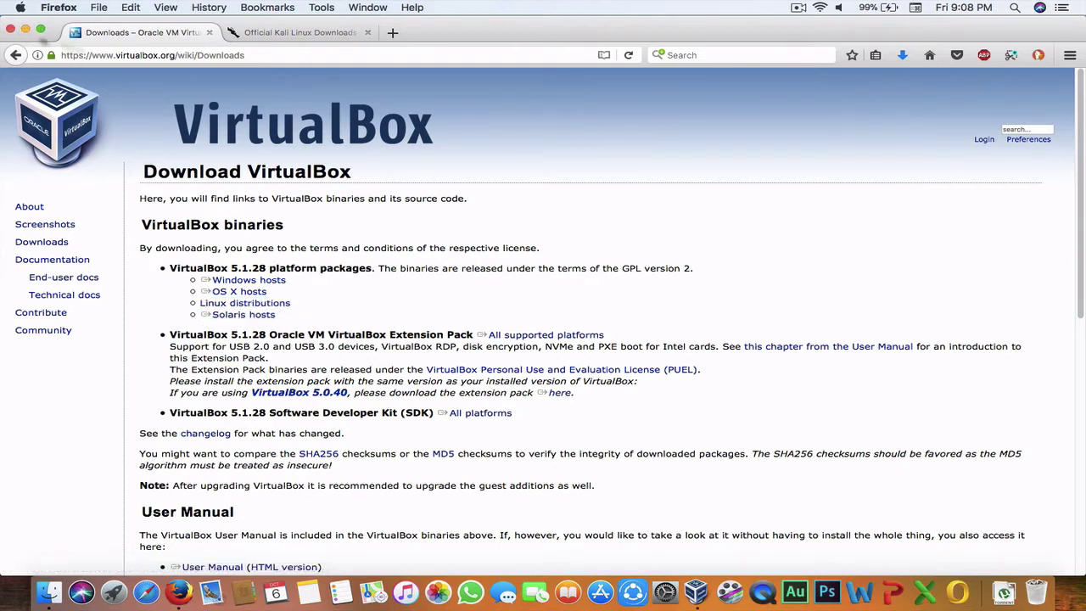
Step: Review the Kali Linux downloads table, then minimize Firefox and the VirtualBox Manager
{"action": "left_click", "coordinate": [297, 32]}
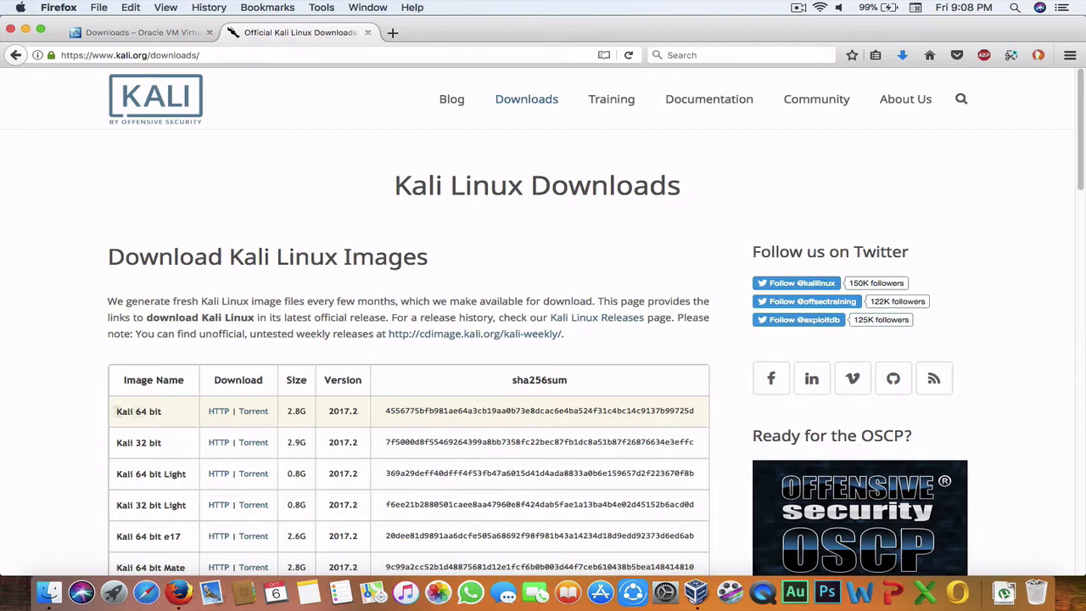
{"action": "scroll", "coordinate": [203, 433], "scroll_direction": "down", "scroll_amount": 2}
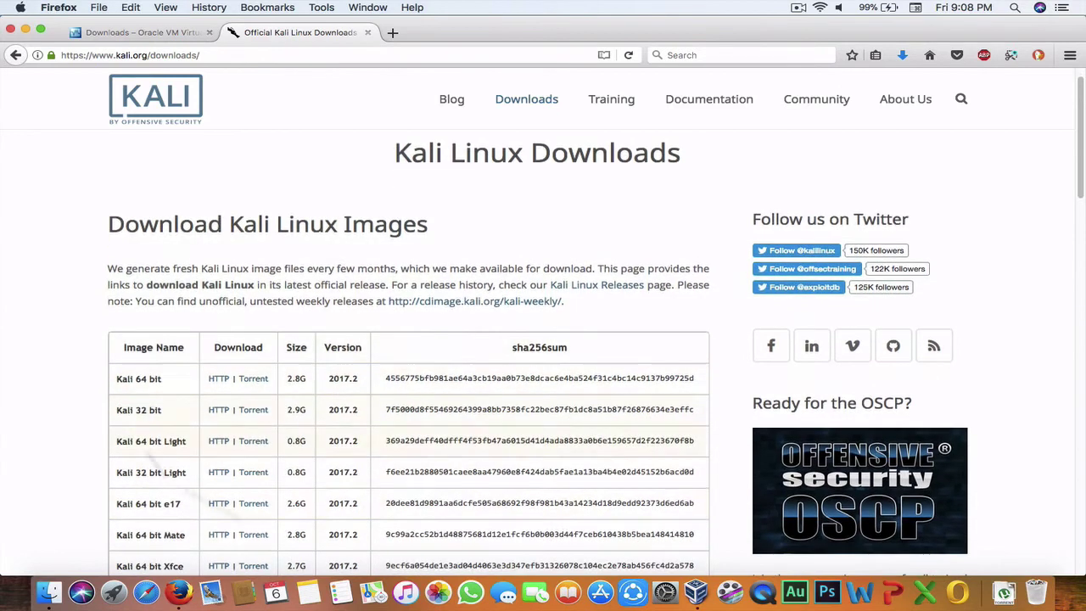
{"action": "left_click", "coordinate": [26, 32]}
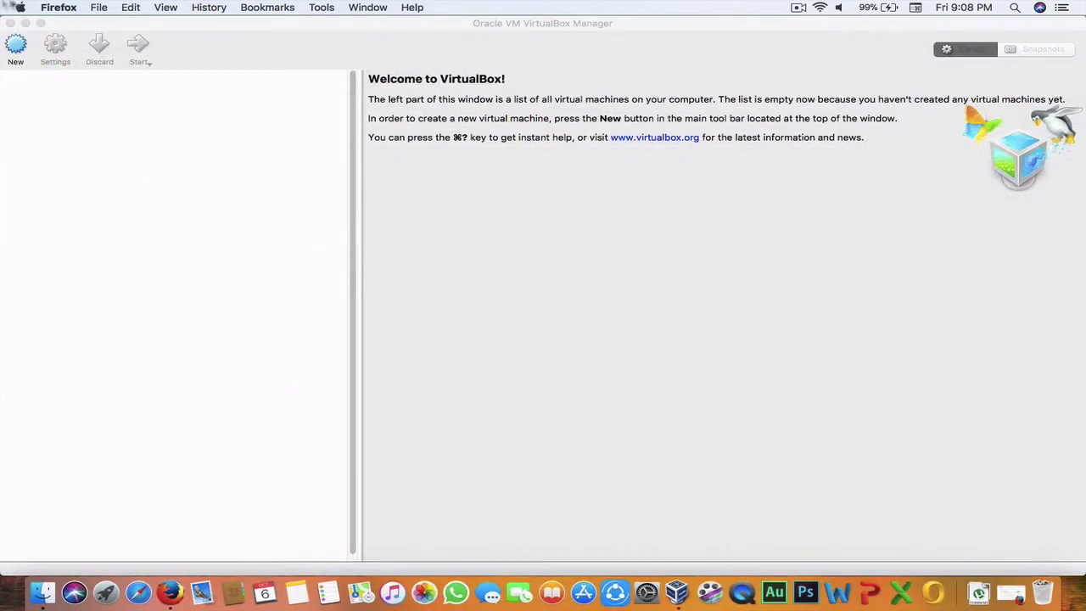
{"action": "left_click", "coordinate": [26, 19]}
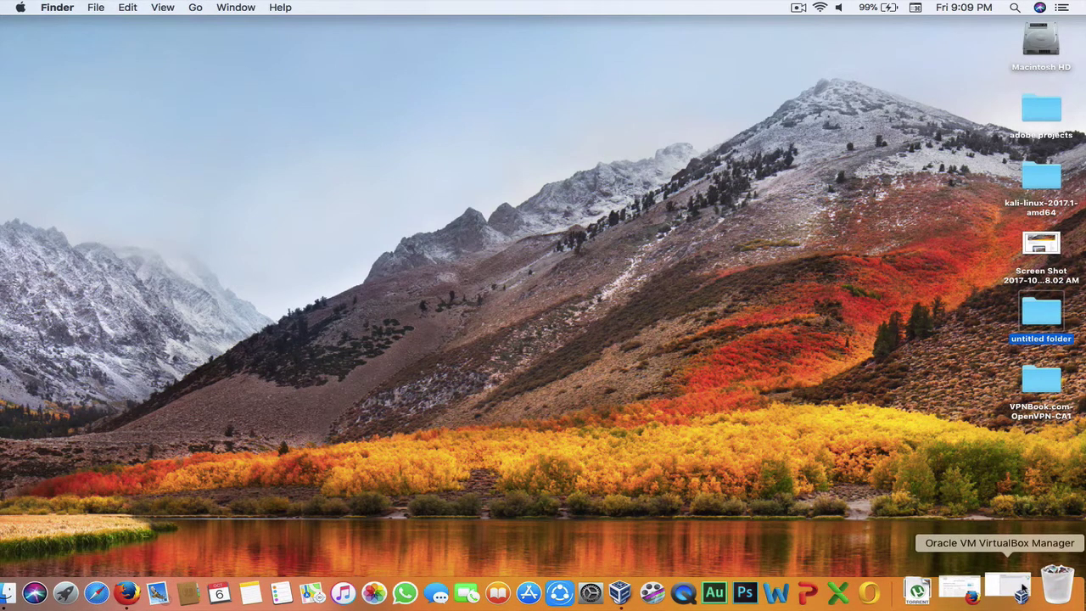
Step: Hide Firefox again and select the kali-linux-2017.1-amd64 folder on the desktop
{"action": "left_click", "coordinate": [962, 591]}
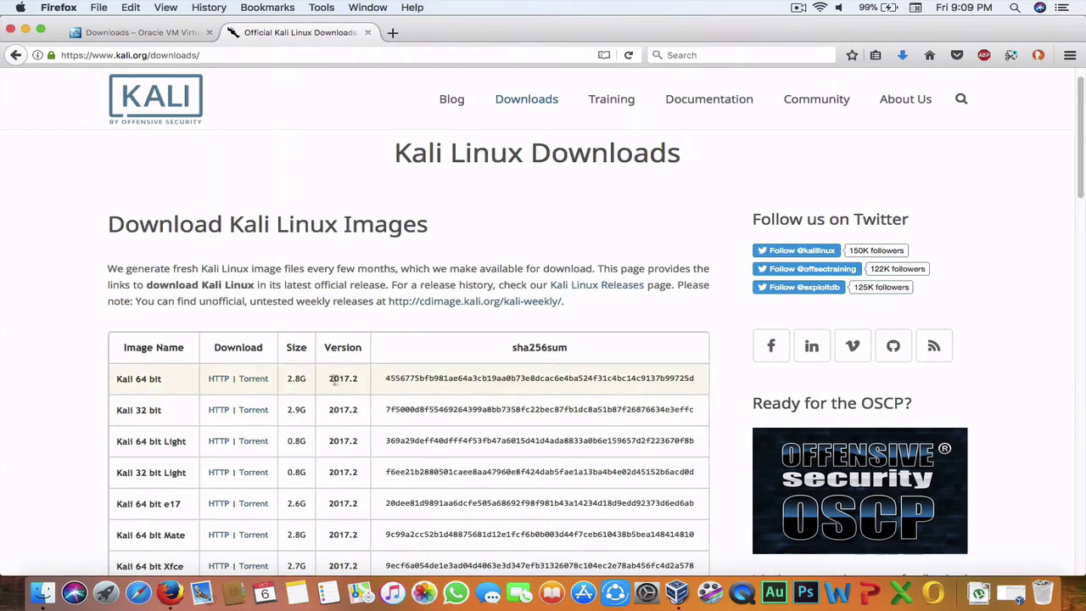
{"action": "left_click", "coordinate": [25, 29]}
{"action": "left_click", "coordinate": [989, 206]}
{"action": "left_click", "coordinate": [1041, 176]}
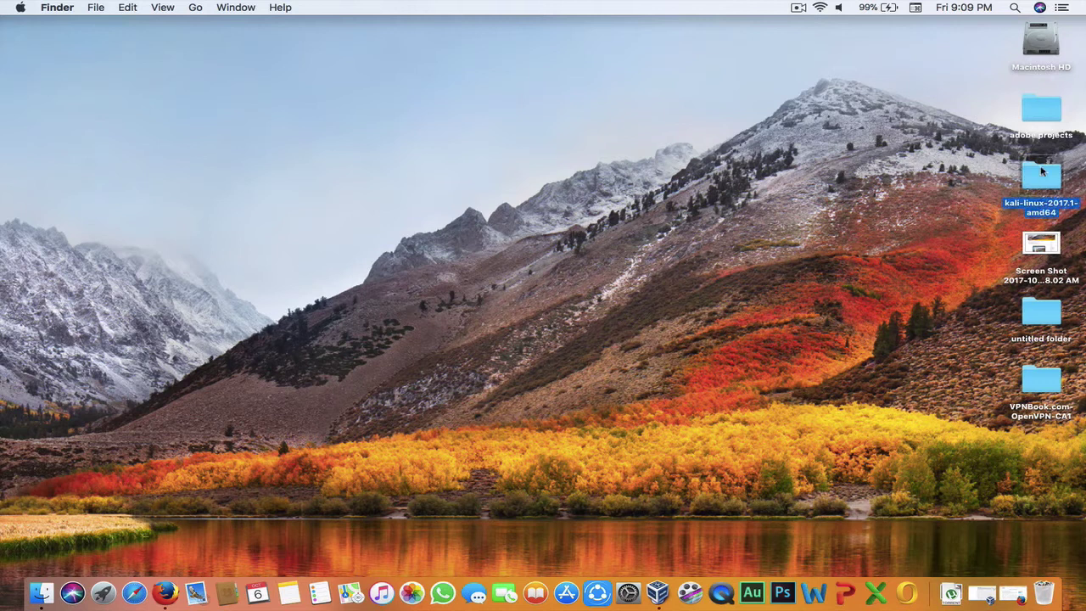
Step: Check the ISO inside the kali-linux-2017.1-amd64 folder, close it, and return to VirtualBox Manager
{"action": "double_click", "coordinate": [1035, 173]}
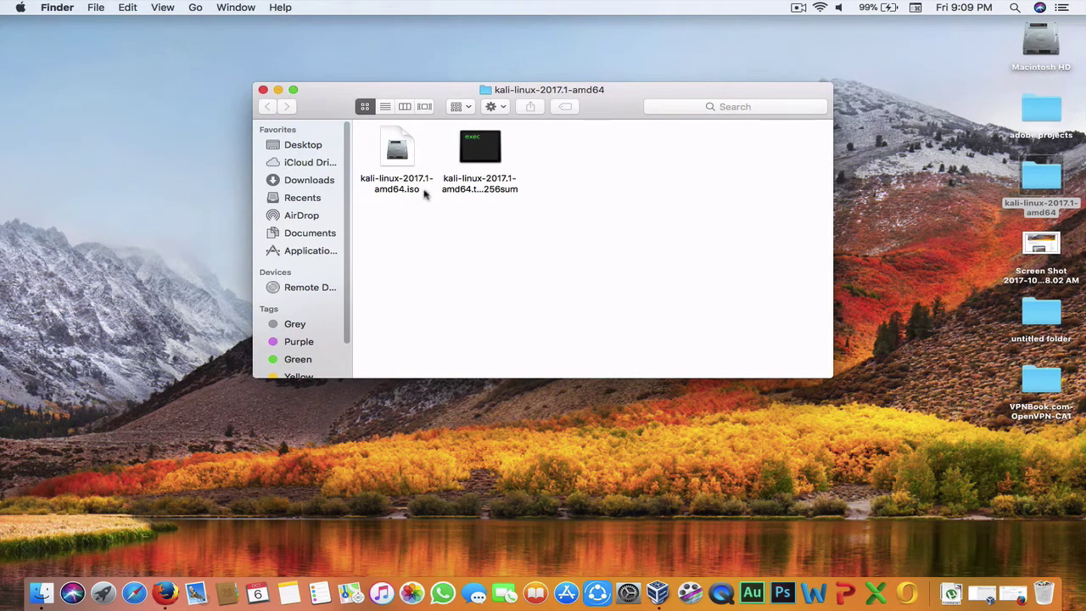
{"action": "left_click", "coordinate": [263, 90]}
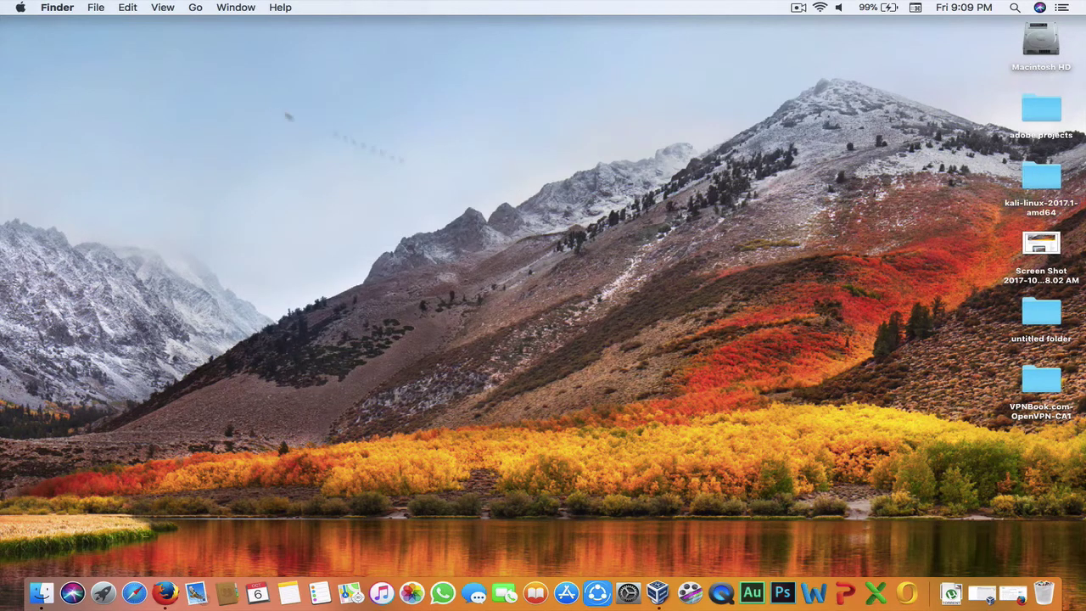
{"action": "left_click", "coordinate": [975, 589]}
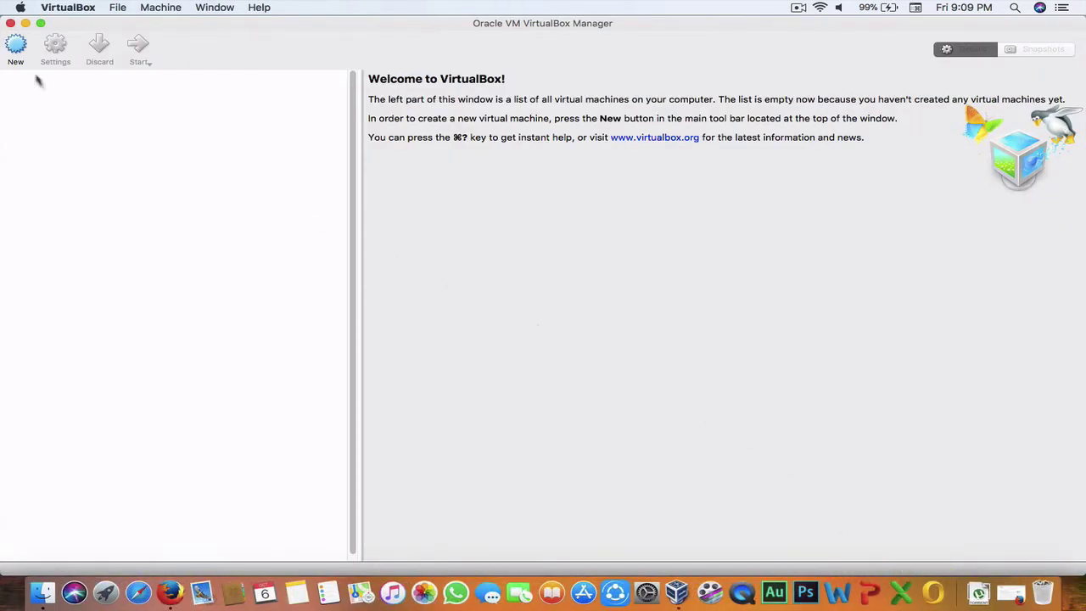
Step: Create a new VM named 'Kali Linux' with version Linux 2.6 / 3.x / 4.x (64-bit)
{"action": "left_click", "coordinate": [16, 47]}
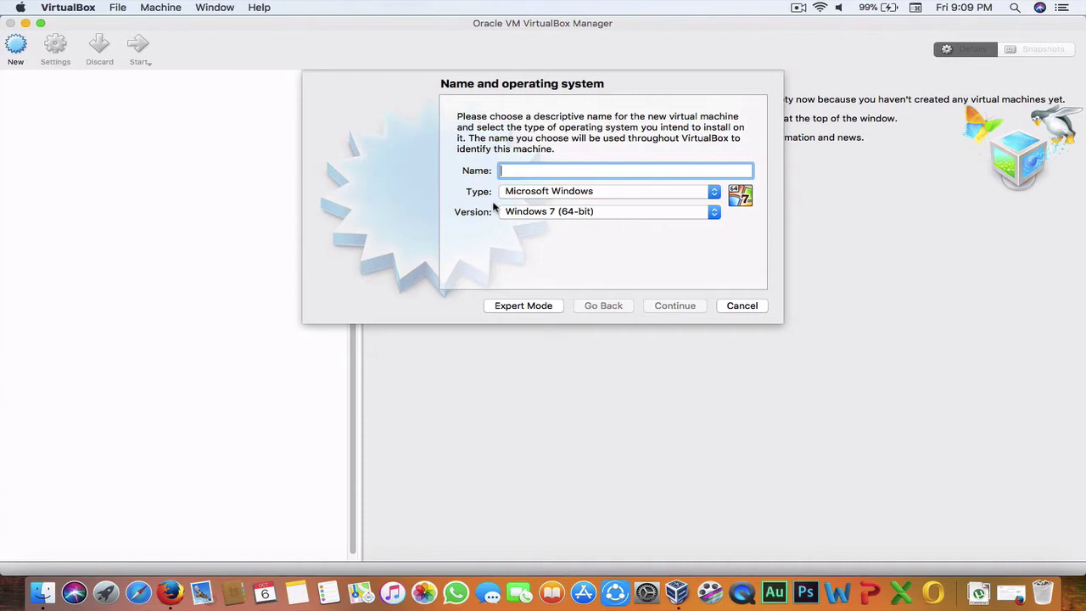
{"action": "type", "text": "Kali"}
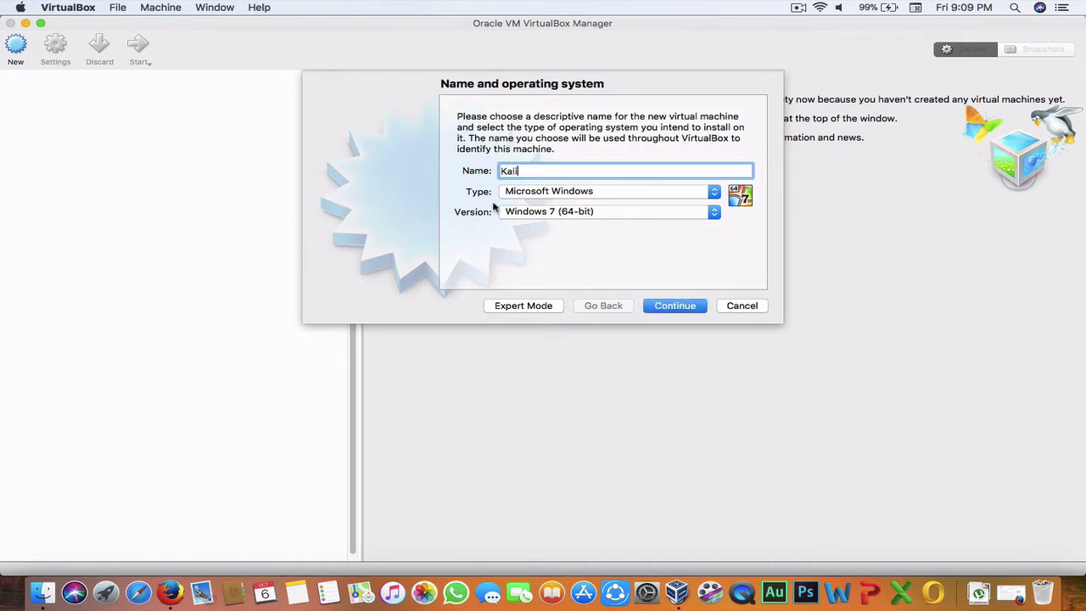
{"action": "type", "text": " Linux"}
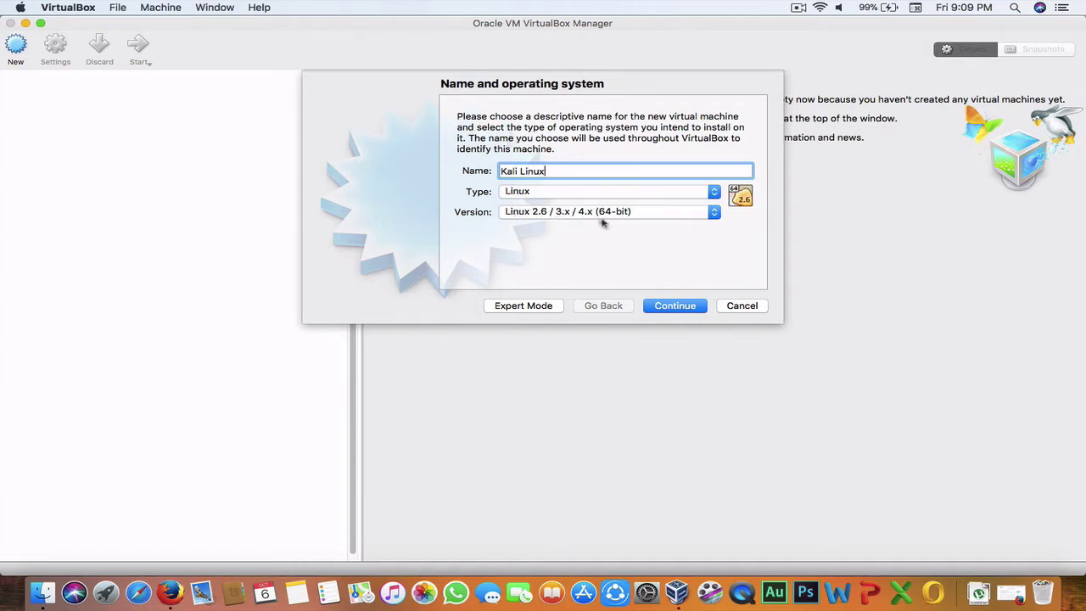
{"action": "left_click", "coordinate": [520, 218]}
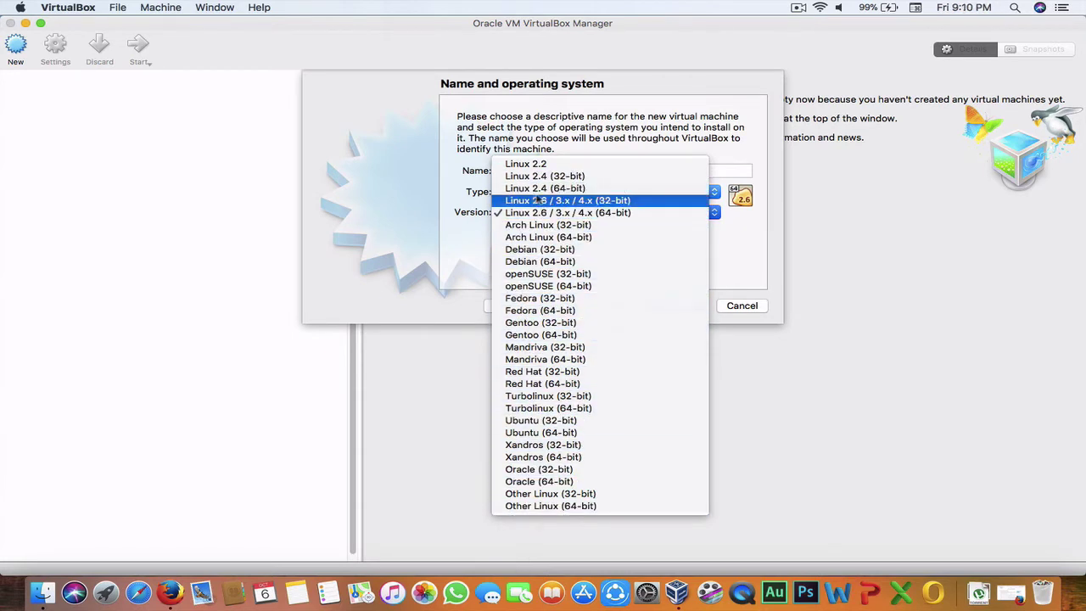
{"action": "left_click", "coordinate": [475, 228]}
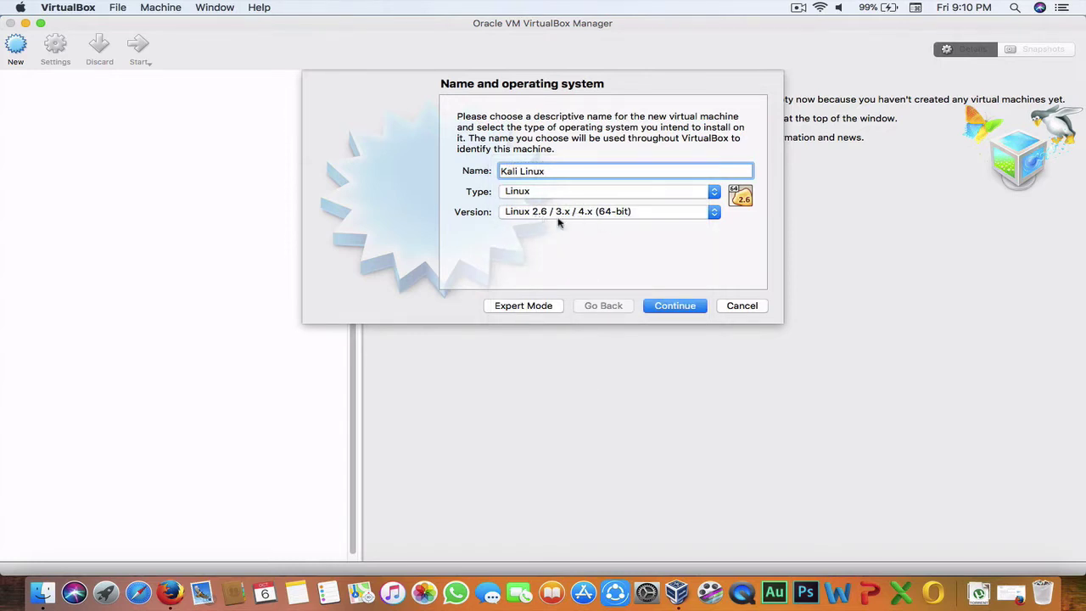
{"action": "left_click", "coordinate": [634, 217]}
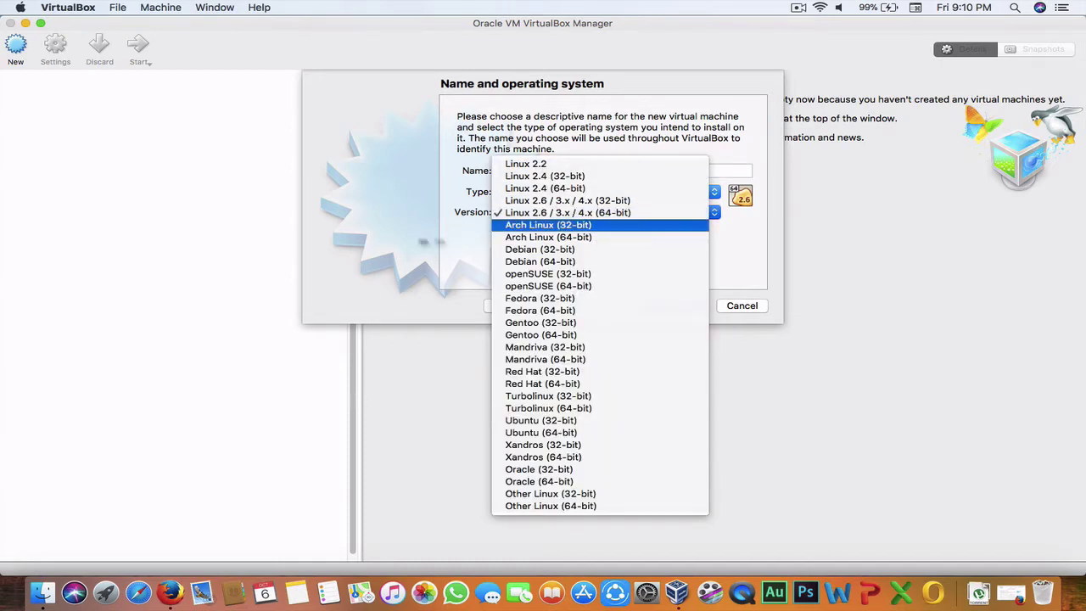
{"action": "key", "text": "Escape"}
{"action": "left_click", "coordinate": [1008, 591]}
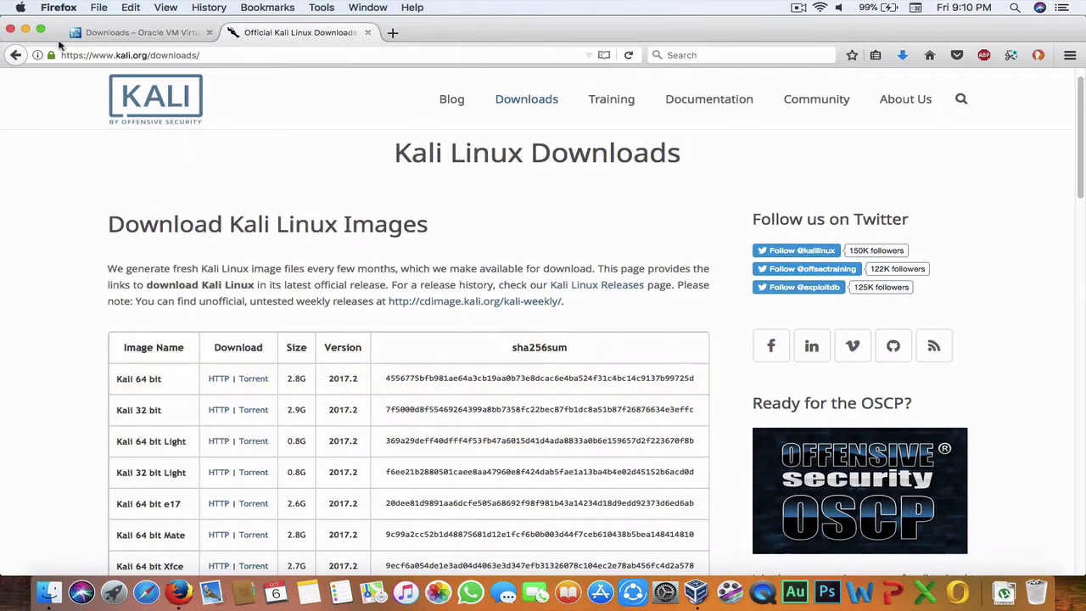
{"action": "left_click", "coordinate": [26, 30]}
{"action": "left_click", "coordinate": [628, 212]}
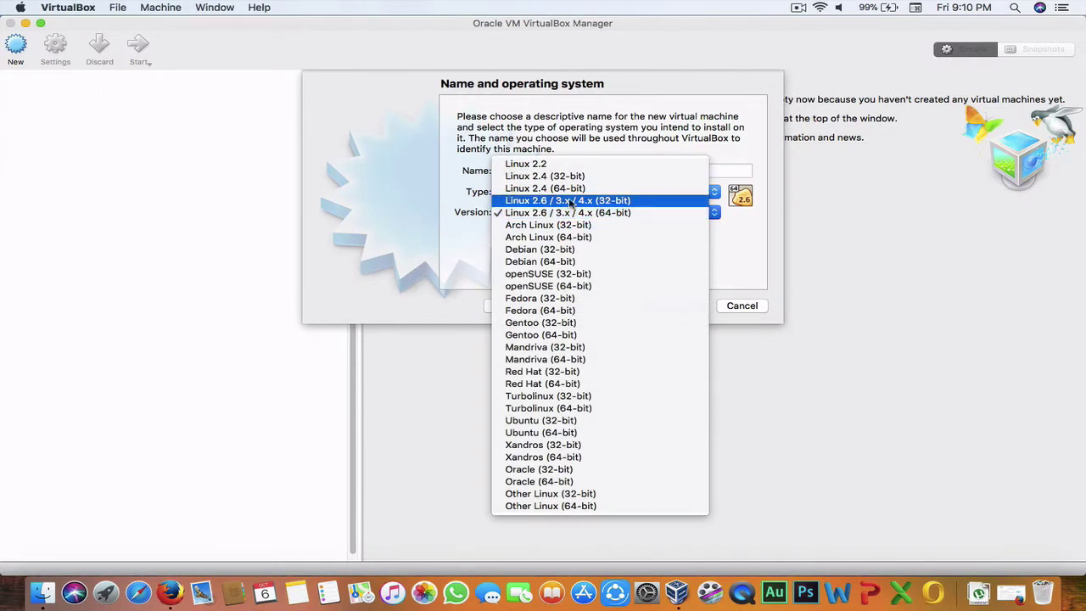
{"action": "left_click", "coordinate": [450, 230]}
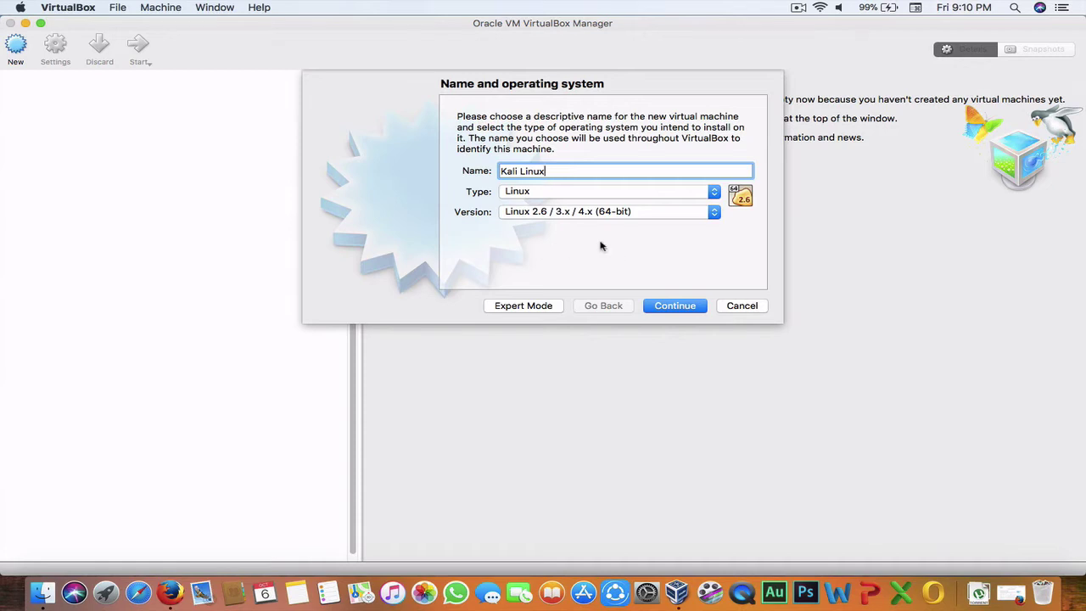
{"action": "left_click", "coordinate": [678, 310]}
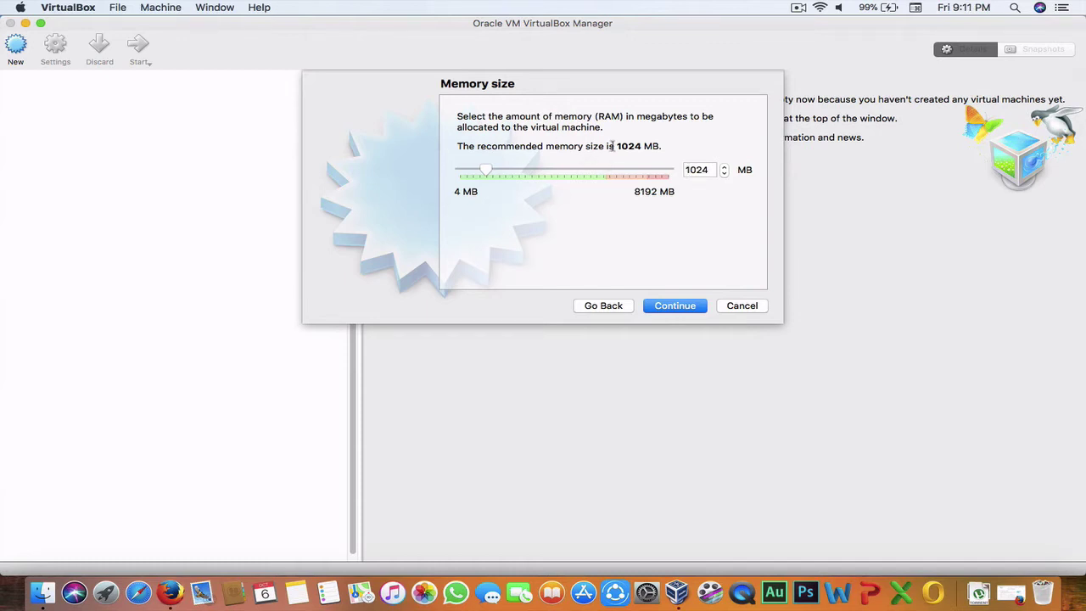
Step: Accept the recommended 1024 MB memory size and continue
{"action": "left_click", "coordinate": [686, 307]}
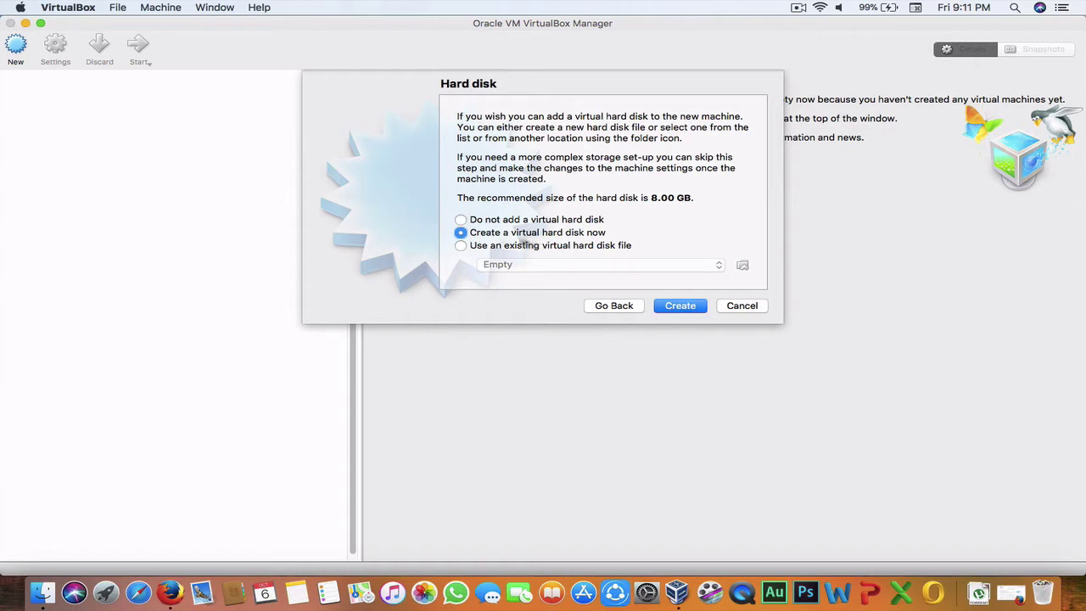
Step: Create a new virtual hard disk using the VHD (Virtual Hard Disk) file type
{"action": "left_click", "coordinate": [678, 305]}
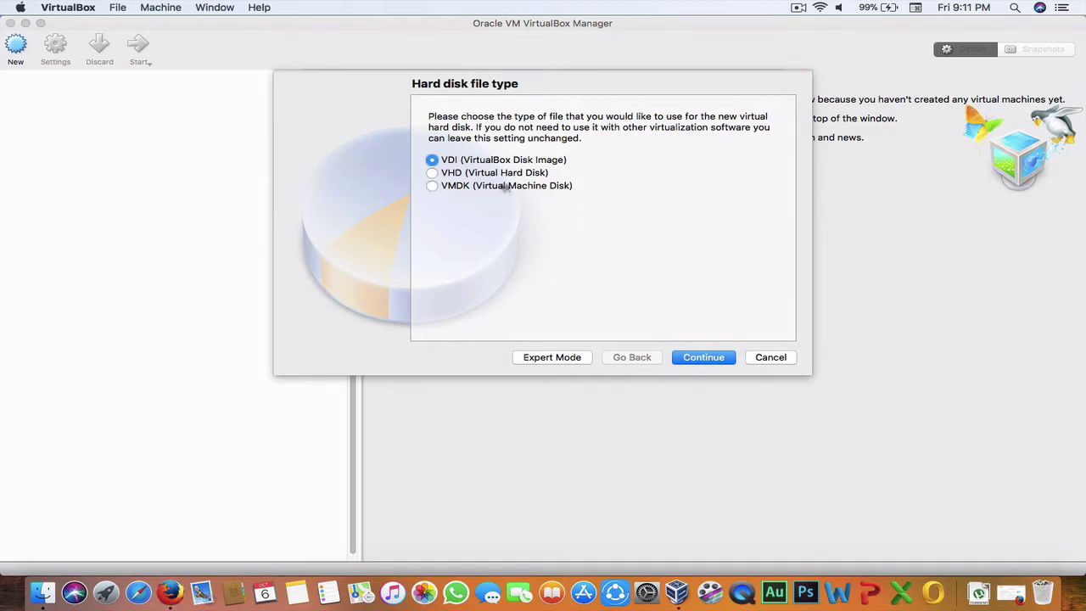
{"action": "left_click", "coordinate": [432, 174]}
{"action": "left_click", "coordinate": [692, 358]}
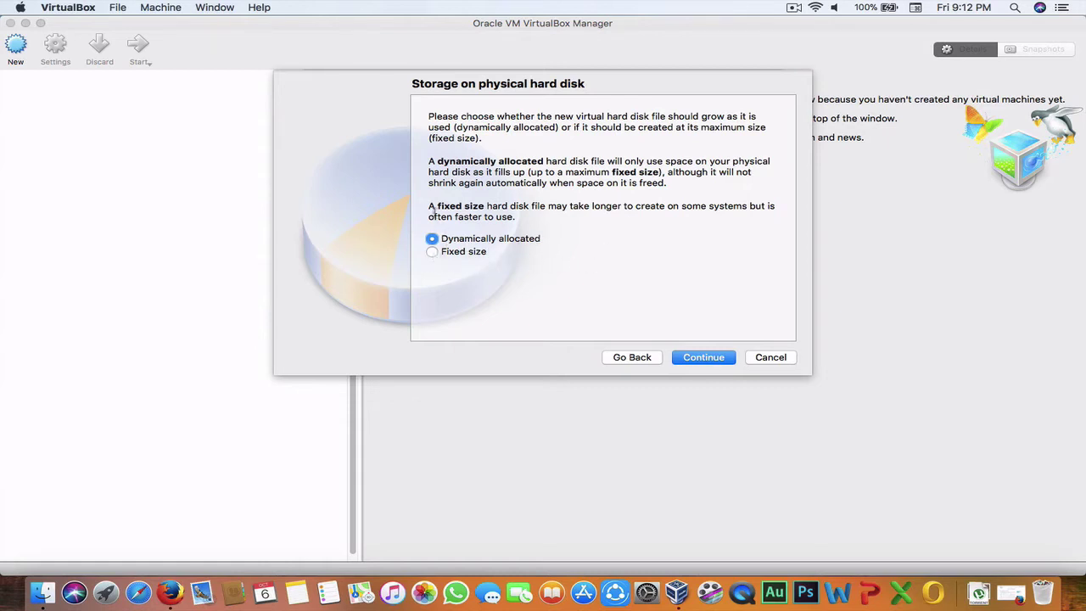
Step: Make the virtual disk fixed size at 16 GB and create it
{"action": "left_click_drag", "start_coordinate": [429, 206], "coordinate": [557, 253]}
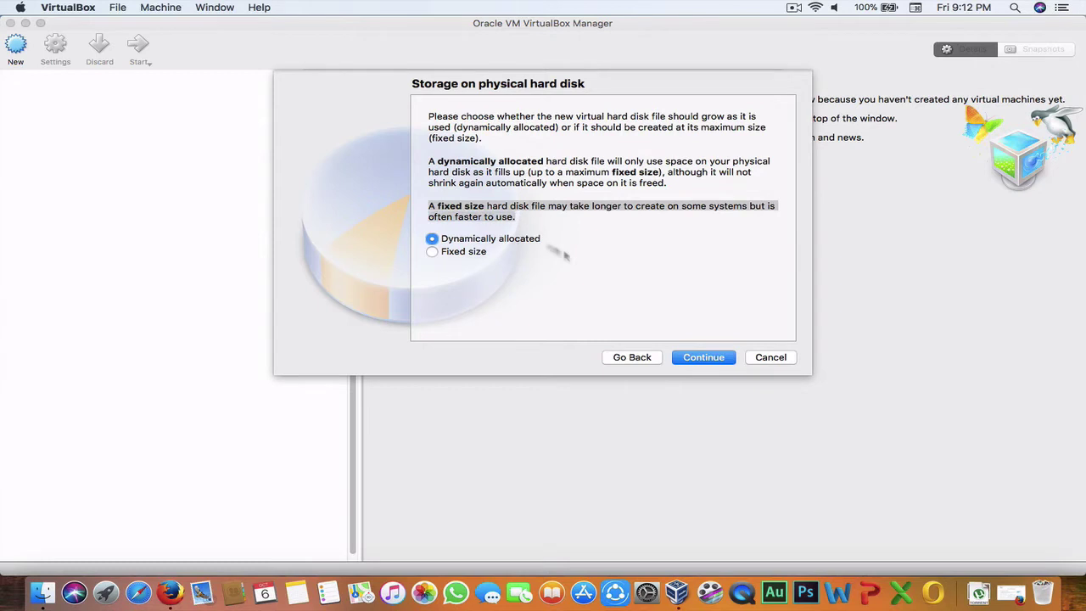
{"action": "left_click", "coordinate": [431, 252]}
{"action": "left_click", "coordinate": [691, 358]}
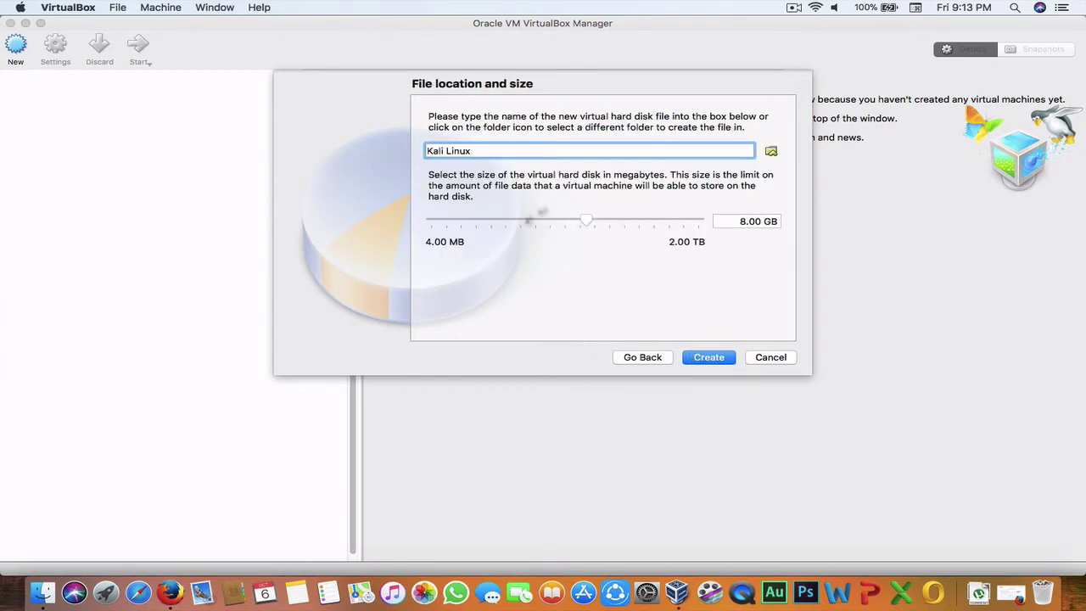
{"action": "left_click", "coordinate": [747, 223]}
{"action": "key", "text": "BackSpace"}
{"action": "type", "text": "16"}
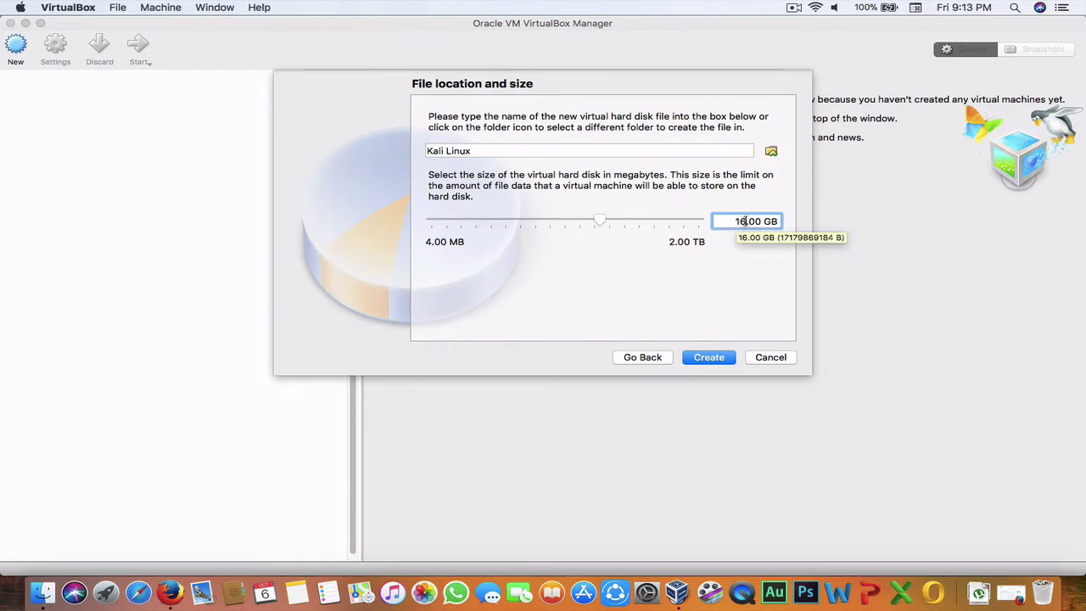
{"action": "left_click", "coordinate": [709, 358]}
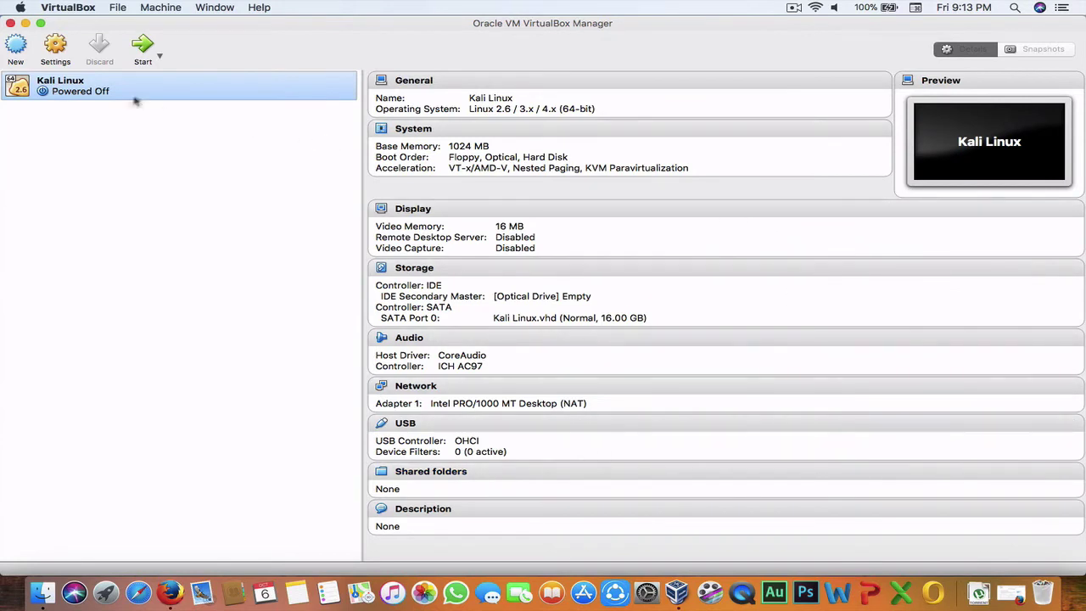
Step: Start the Kali Linux VM with kali-linux-2017.1-amd64.iso as its start-up disk
{"action": "left_click", "coordinate": [141, 44]}
{"action": "left_click", "coordinate": [141, 45]}
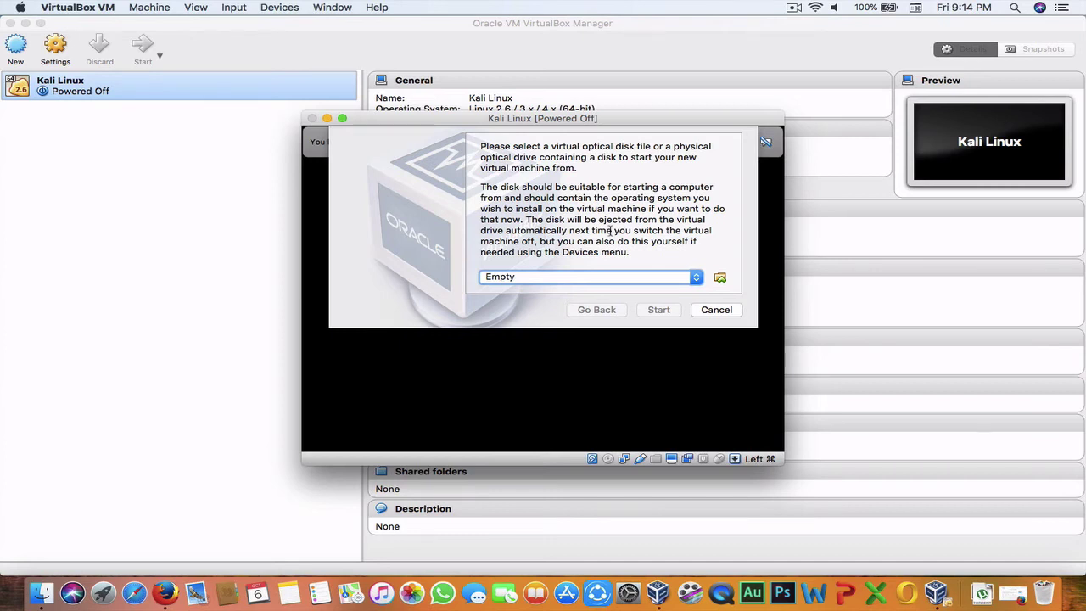
{"action": "left_click", "coordinate": [696, 280]}
{"action": "left_click", "coordinate": [720, 278]}
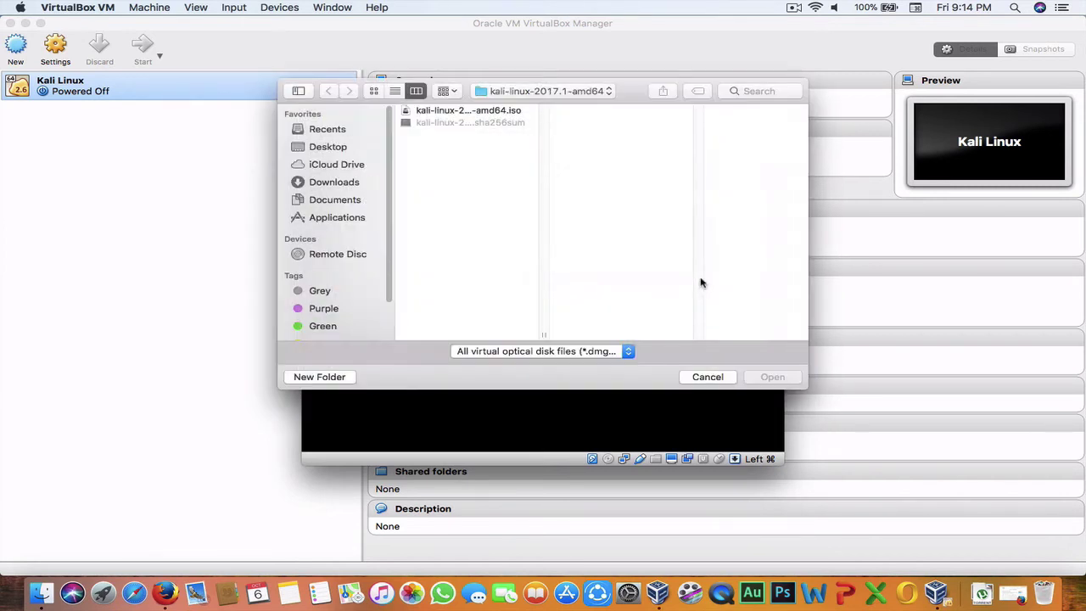
{"action": "left_click", "coordinate": [437, 116]}
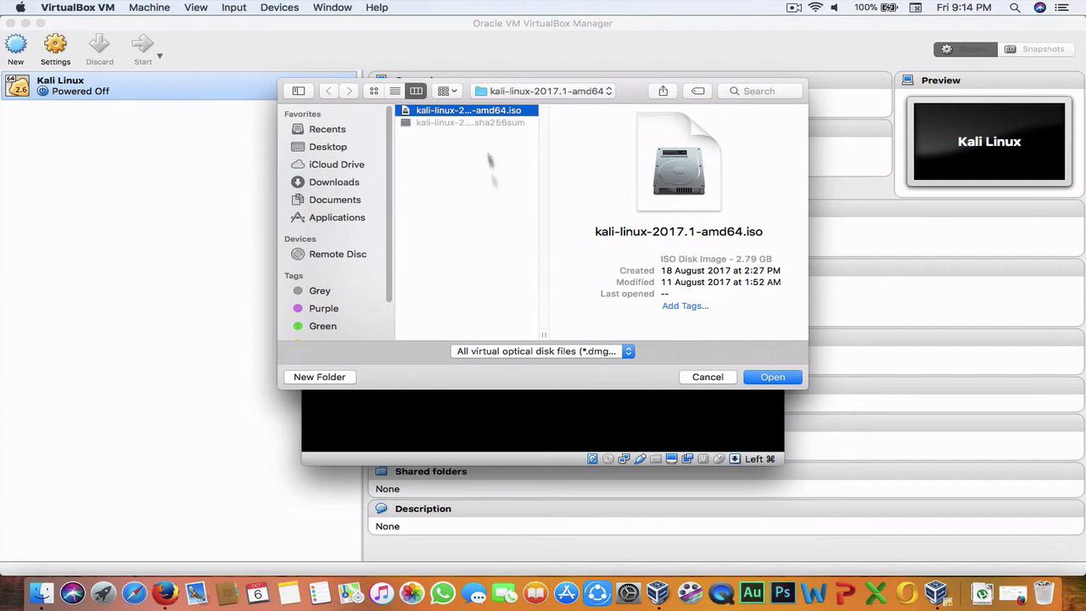
{"action": "left_click", "coordinate": [761, 378]}
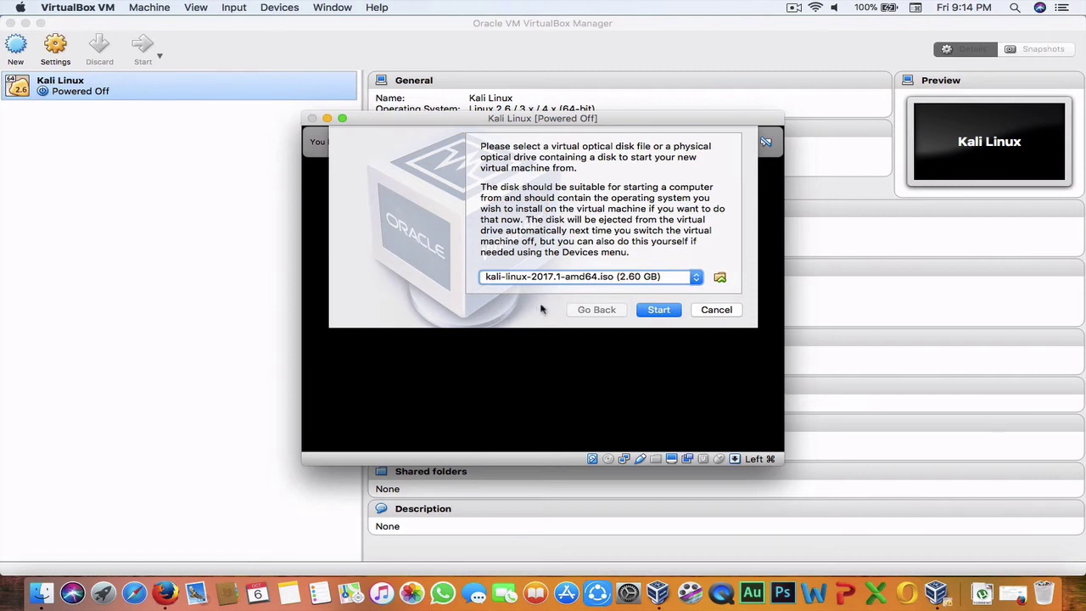
{"action": "left_click", "coordinate": [658, 310]}
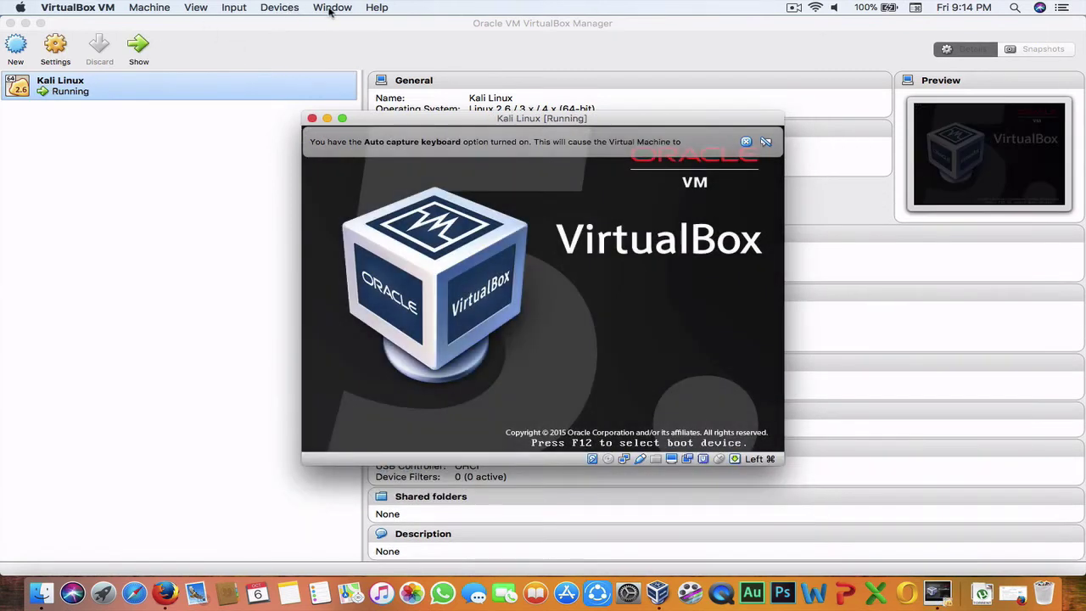
Step: Switch the VM display to Scaled Mode and enlarge the window to fill the screen
{"action": "left_click", "coordinate": [330, 8]}
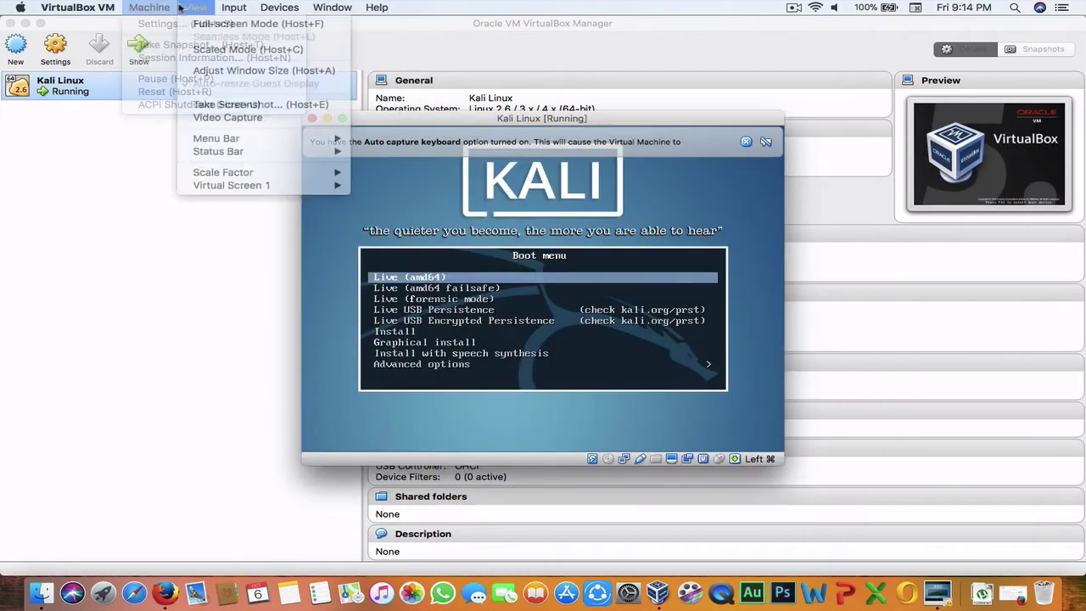
{"action": "left_click", "coordinate": [219, 49]}
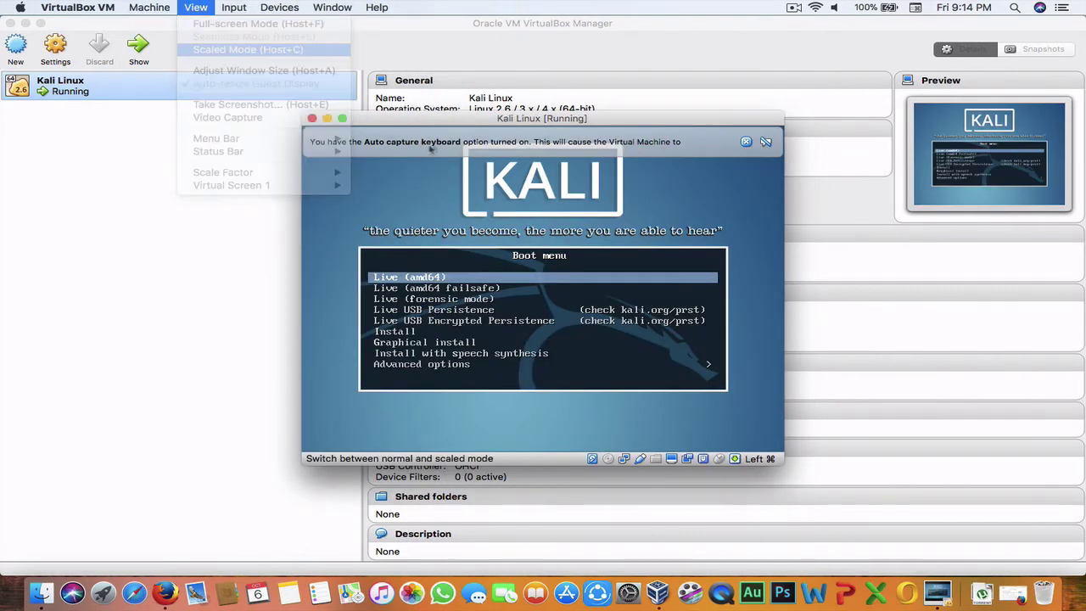
{"action": "left_click", "coordinate": [587, 264]}
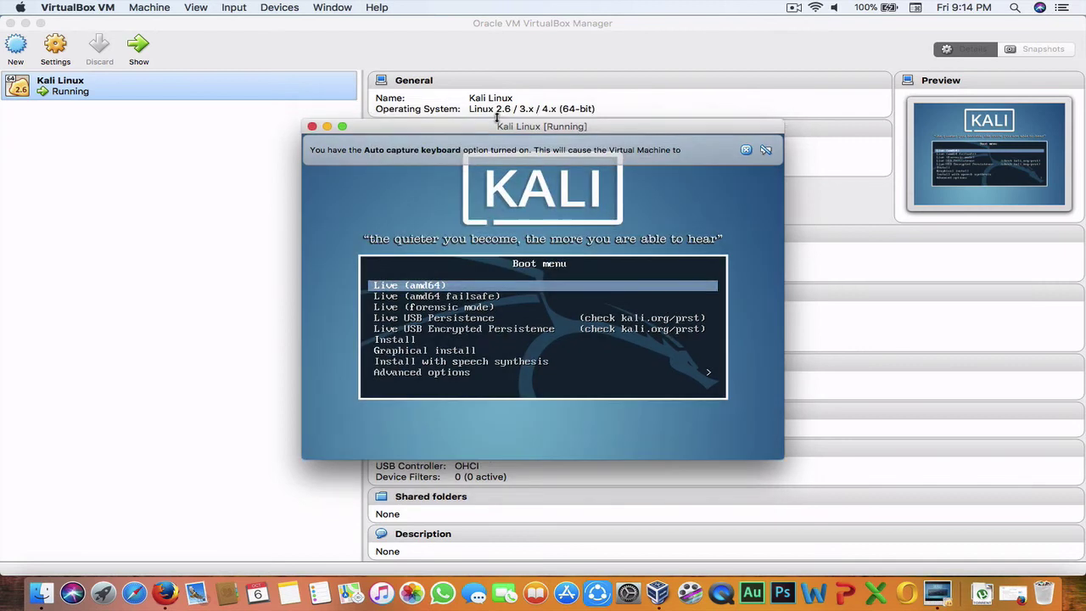
{"action": "left_click_drag", "start_coordinate": [496, 125], "coordinate": [193, 3]}
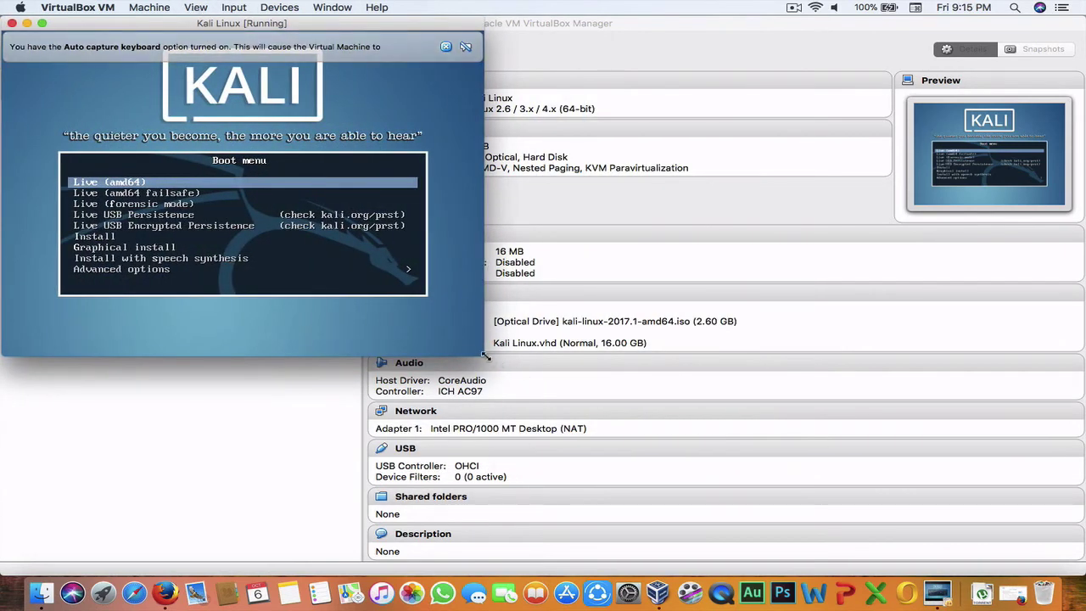
{"action": "key", "text": "super+f"}
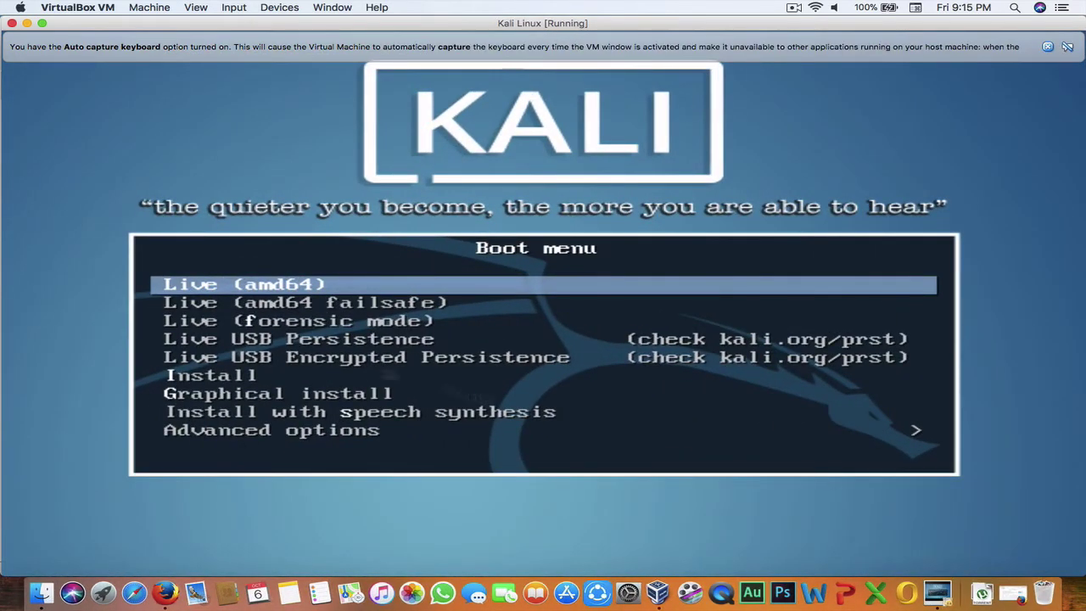
Step: Capture input for the VM and boot the Graphical install option
{"action": "left_click", "coordinate": [502, 480]}
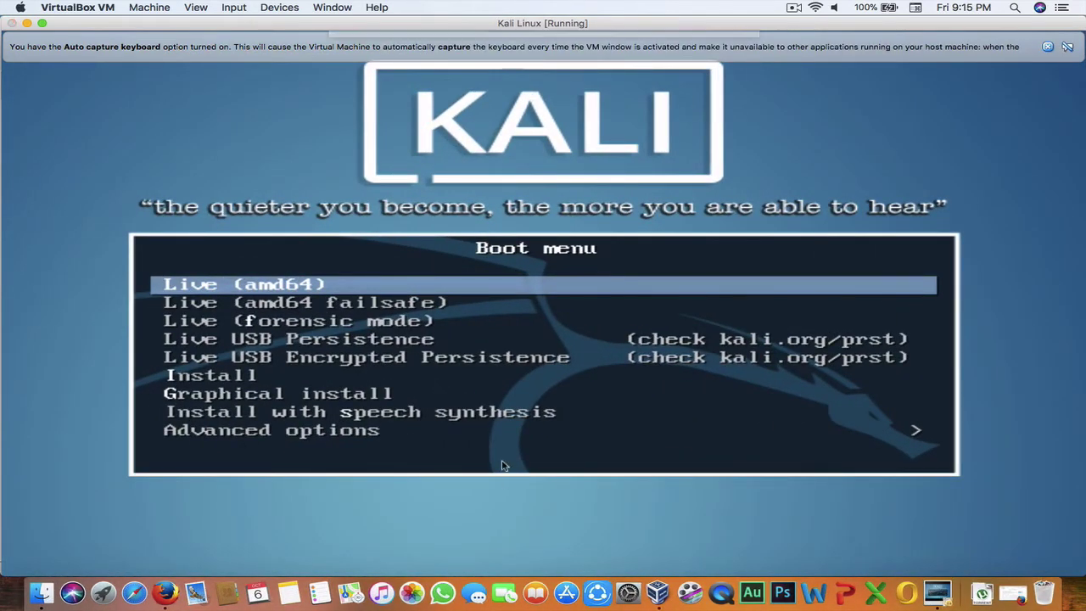
{"action": "left_click", "coordinate": [560, 238]}
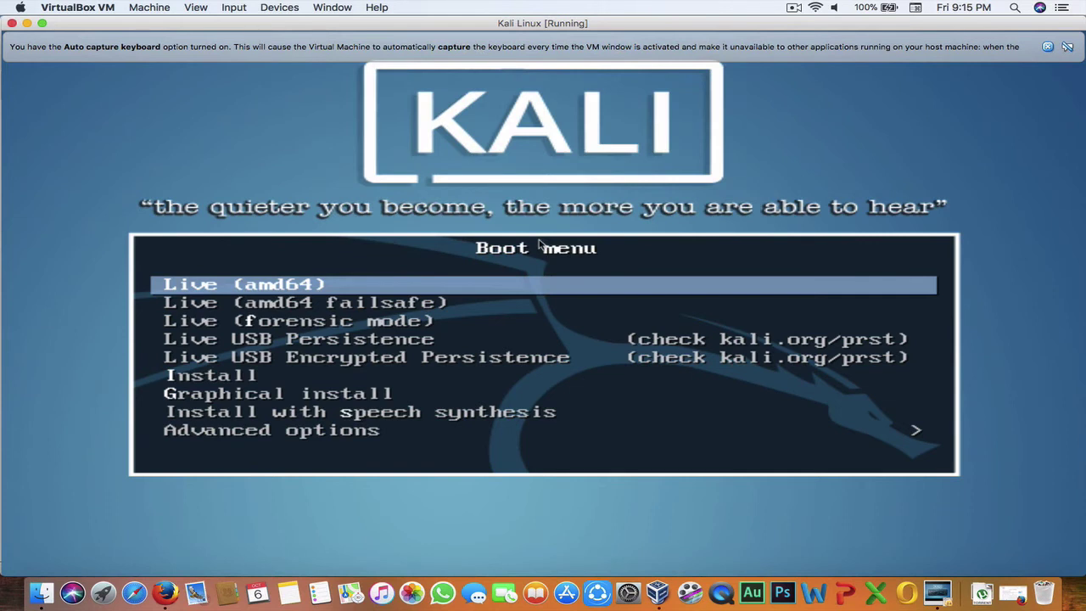
{"action": "key", "text": "Down"}
{"action": "key", "text": "Down"}
{"action": "key", "text": "Down"}
{"action": "key", "text": "Down"}
{"action": "key", "text": "Down"}
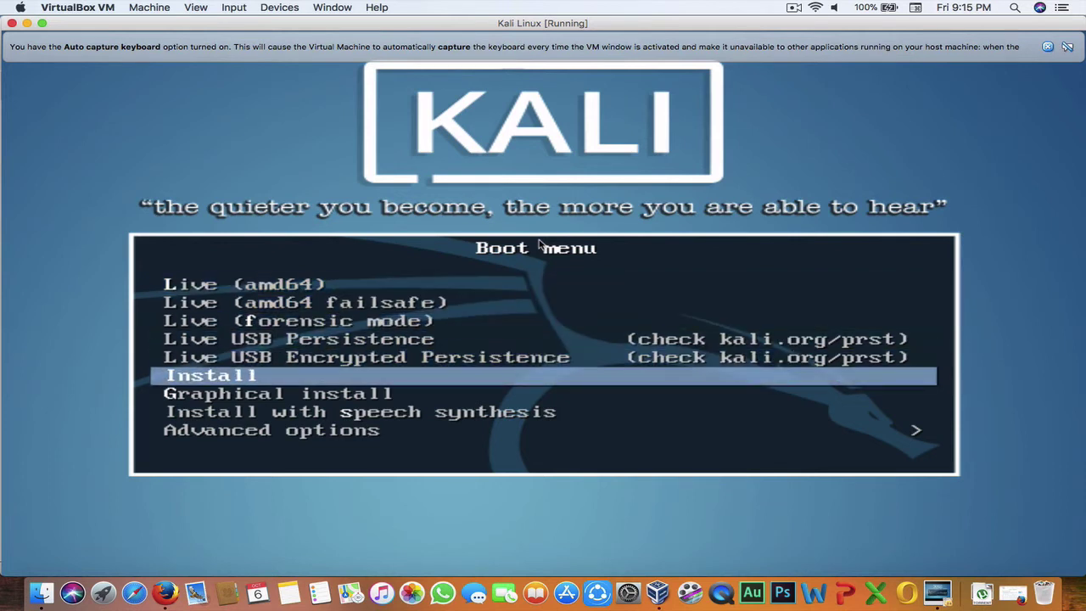
{"action": "key", "text": "Down"}
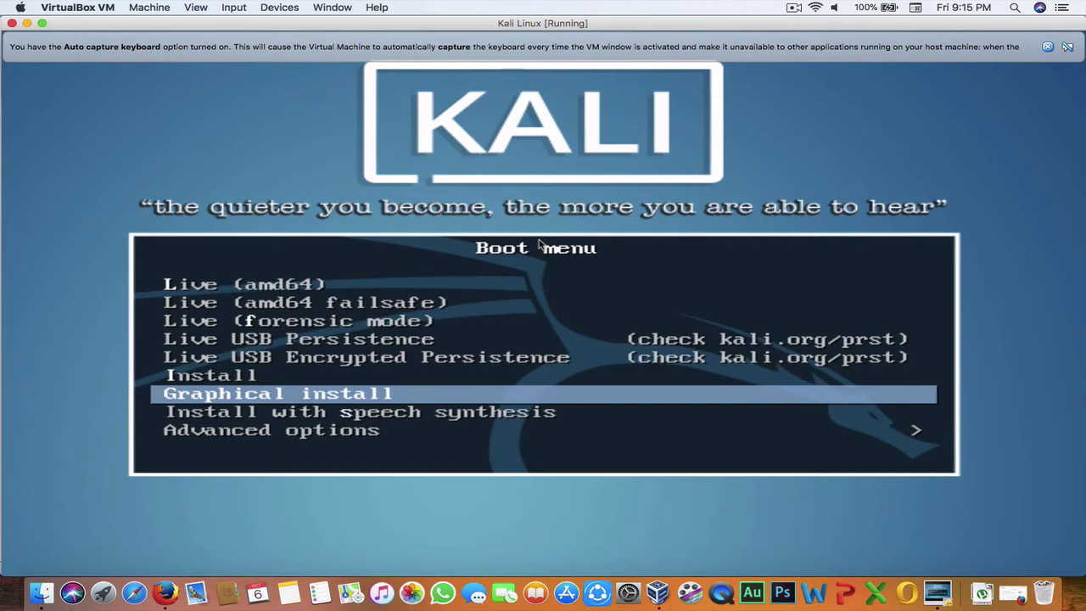
{"action": "key", "text": "Return"}
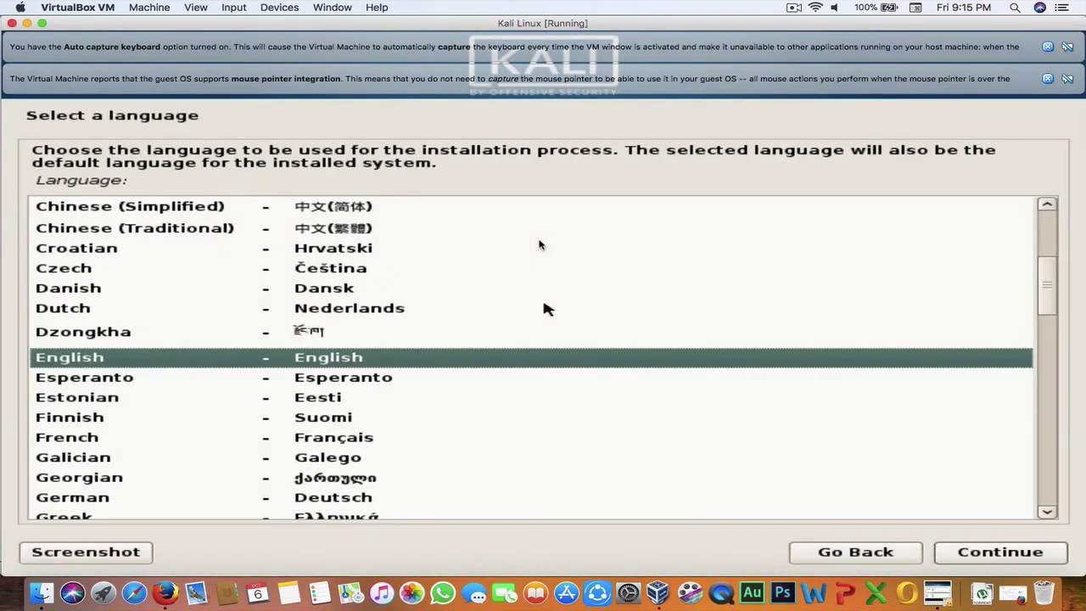
Step: Dismiss the VirtualBox notices, then choose English, United States and the American English keymap
{"action": "left_click", "coordinate": [1048, 78]}
{"action": "left_click", "coordinate": [1048, 47]}
{"action": "left_click", "coordinate": [783, 286]}
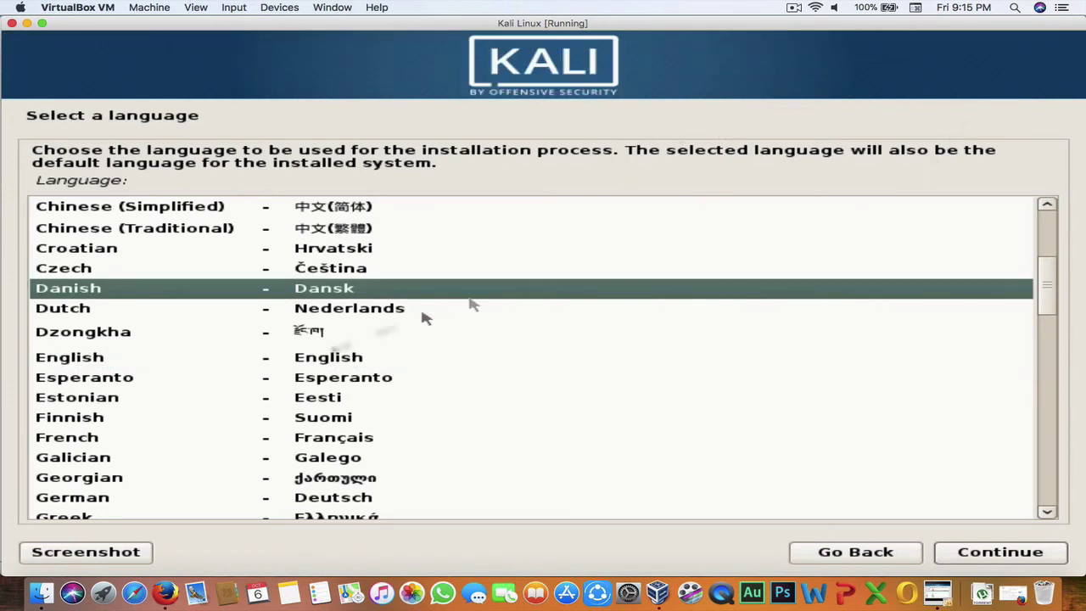
{"action": "left_click", "coordinate": [301, 360]}
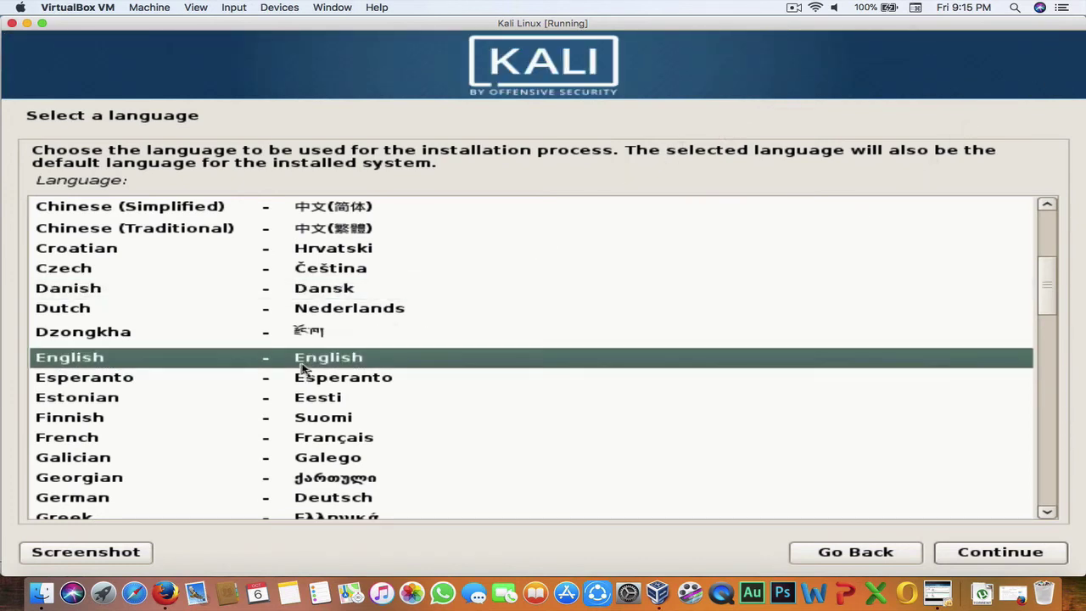
{"action": "left_click", "coordinate": [988, 554]}
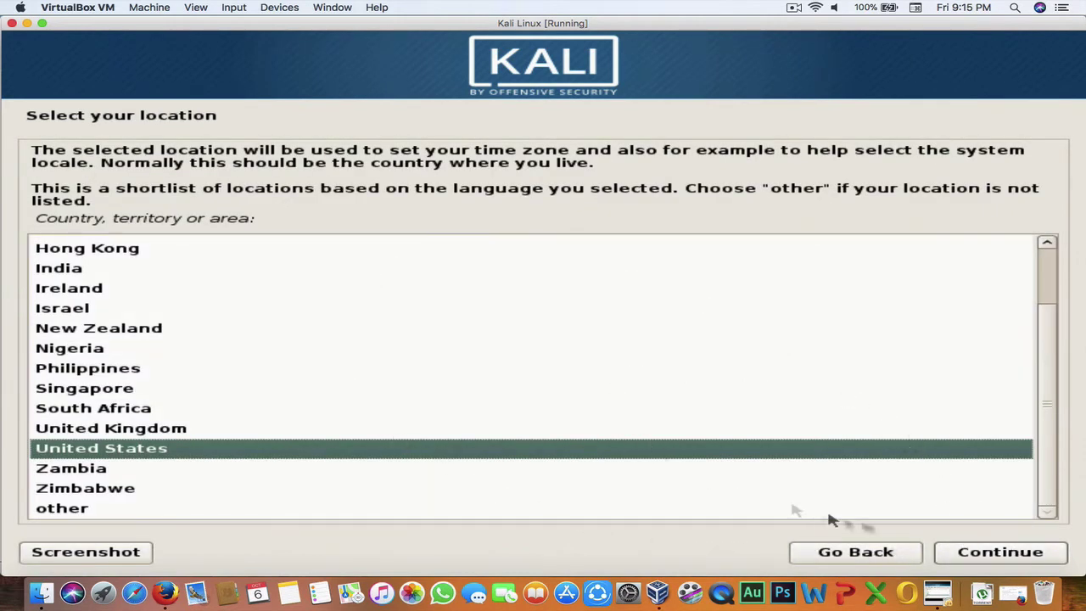
{"action": "left_click", "coordinate": [990, 553]}
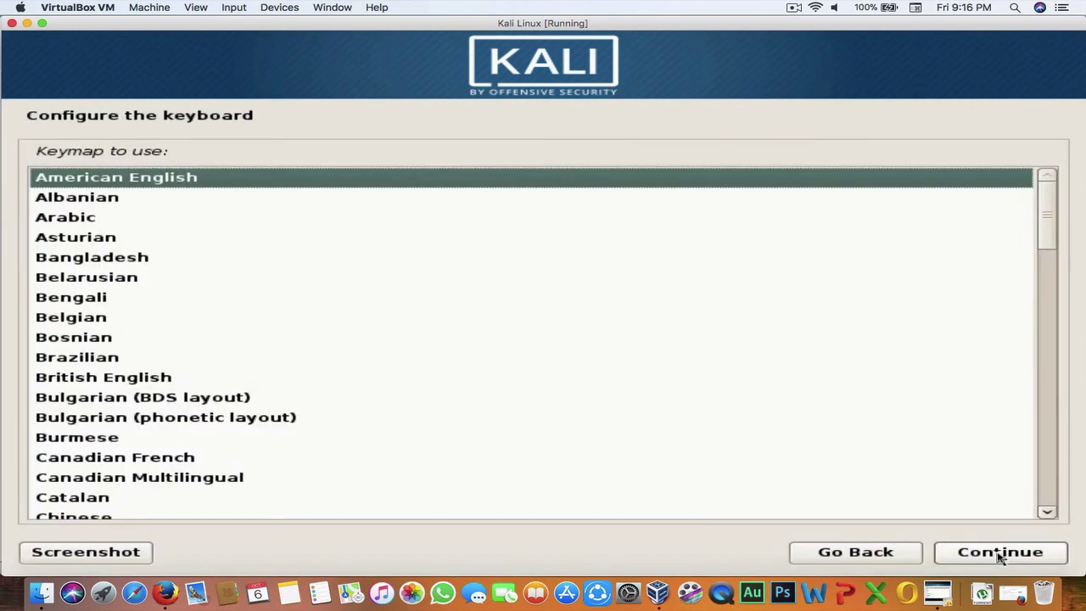
{"action": "left_click", "coordinate": [1047, 560]}
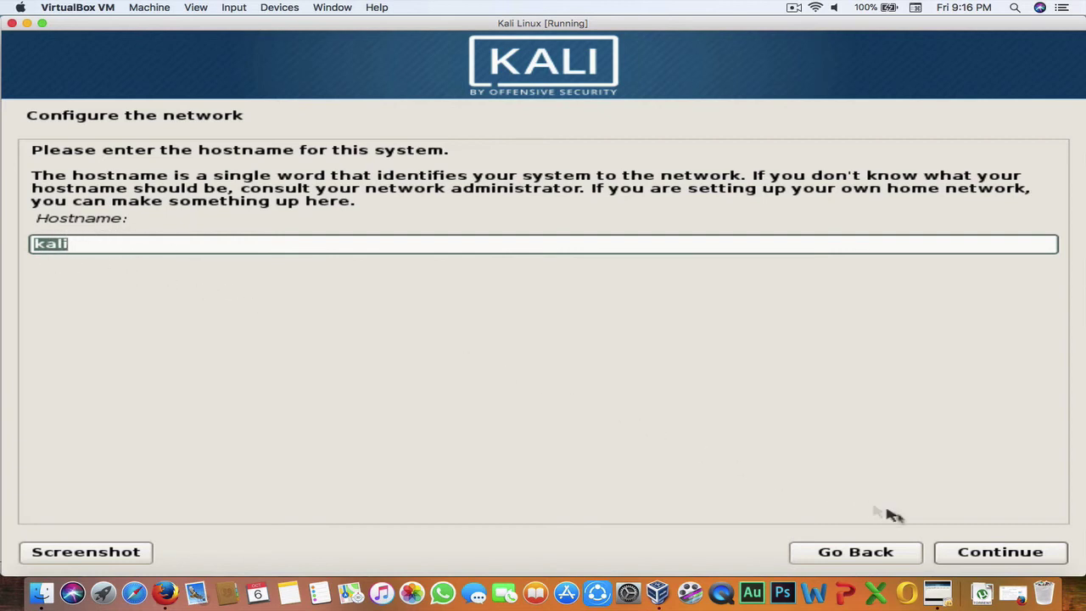
Step: Keep 'kali' as the hostname and leave the domain name blank
{"action": "left_click", "coordinate": [1009, 554]}
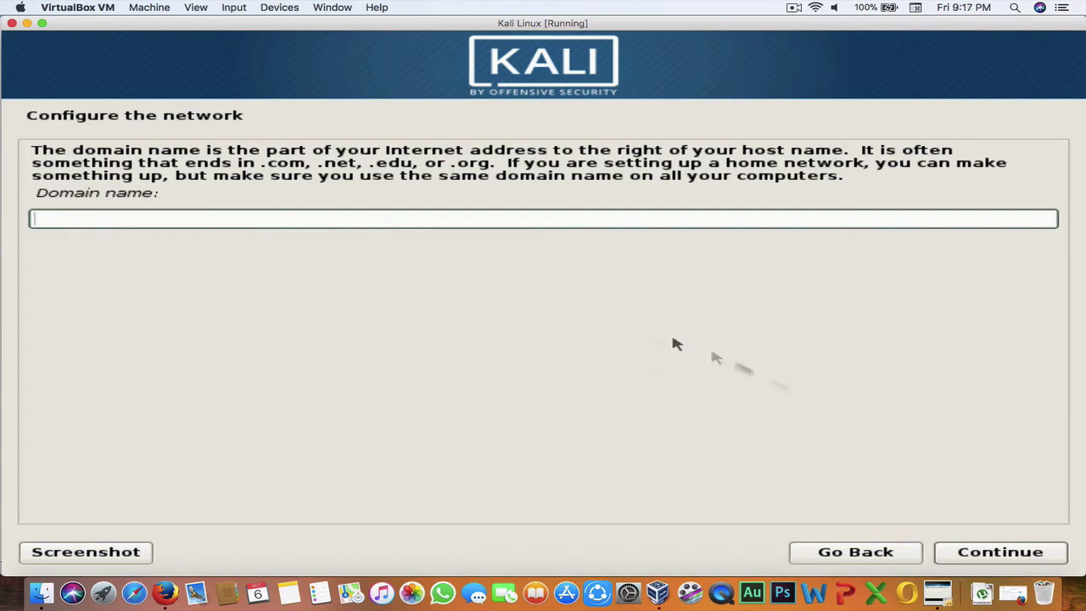
{"action": "left_click", "coordinate": [1020, 562]}
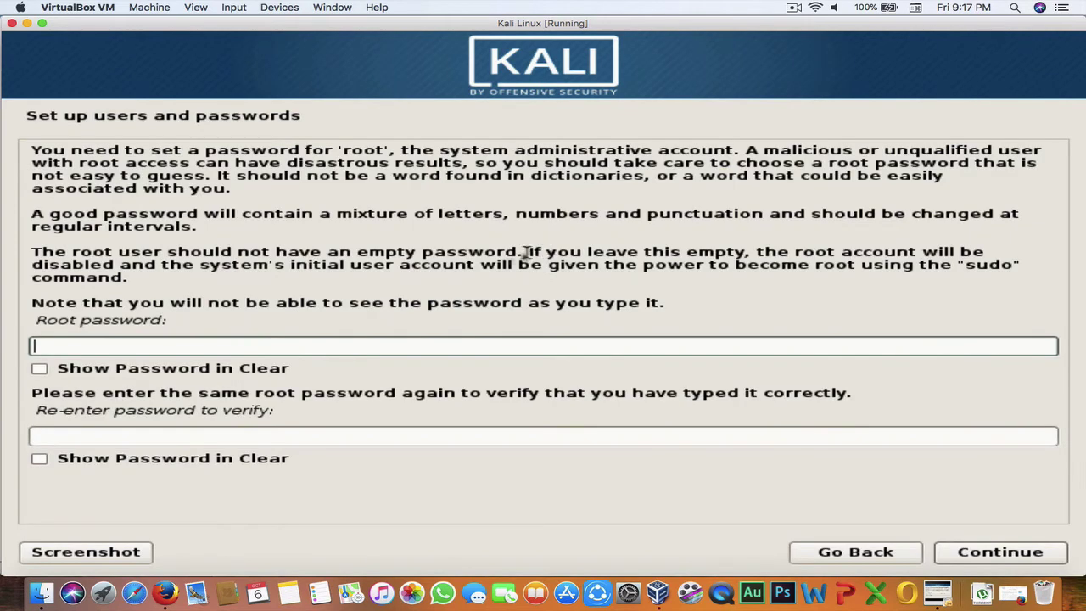
Step: Enter the root password and its confirmation, both shown in clear text
{"action": "left_click", "coordinate": [243, 370]}
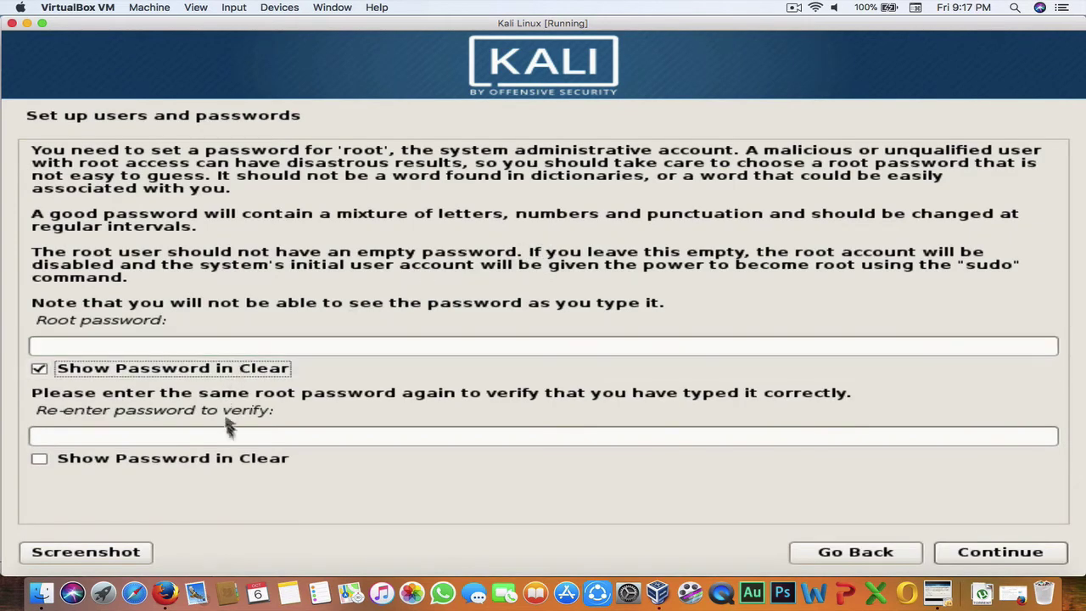
{"action": "left_click", "coordinate": [182, 464]}
{"action": "left_click", "coordinate": [168, 351]}
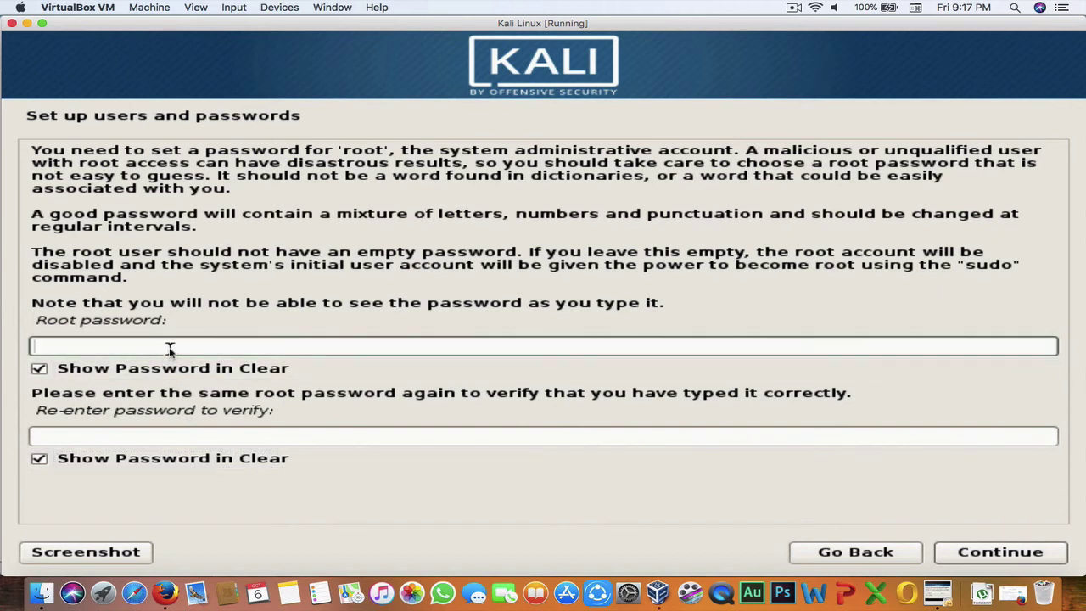
{"action": "type", "text": "root1"}
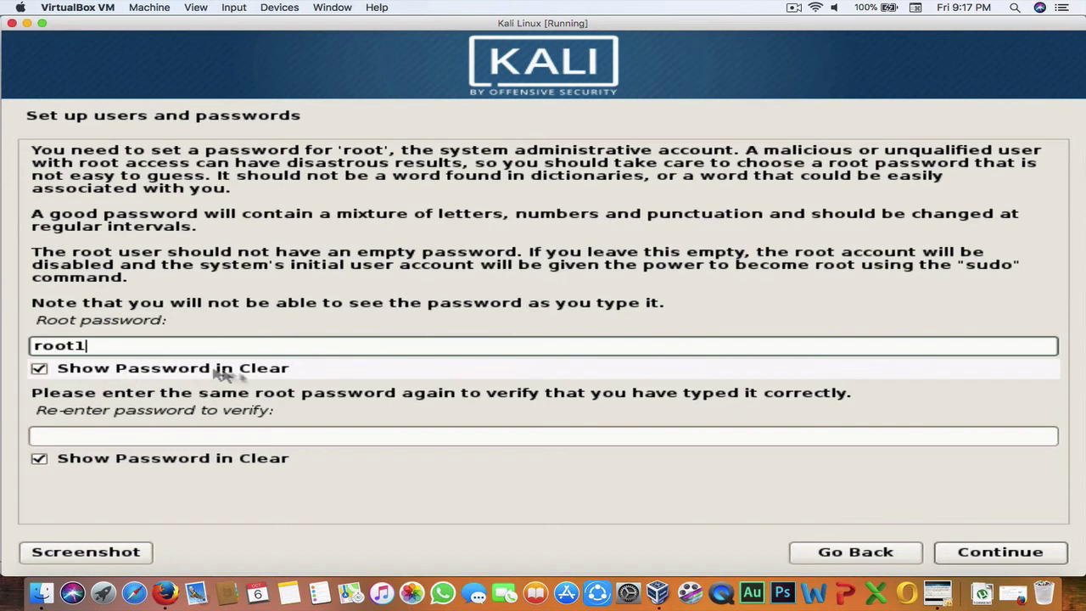
{"action": "left_click", "coordinate": [167, 434]}
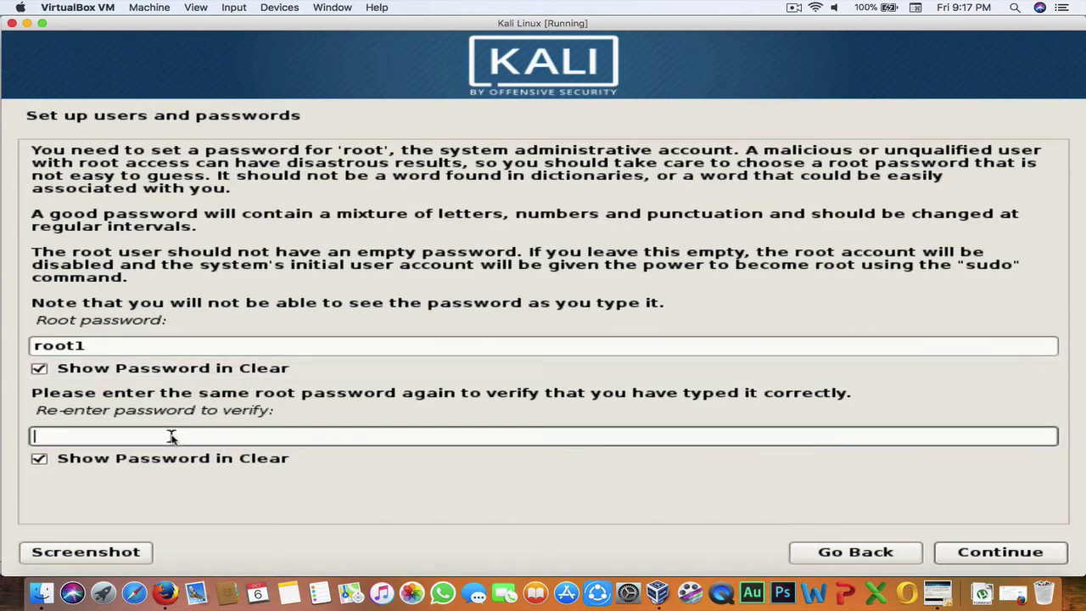
{"action": "type", "text": "root1"}
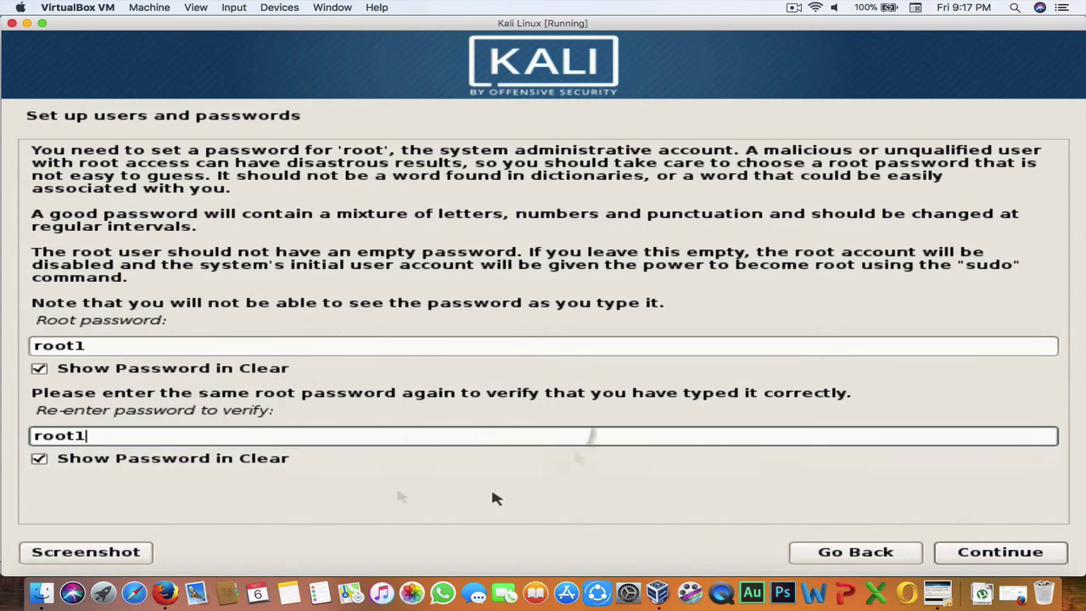
{"action": "left_click", "coordinate": [1031, 553]}
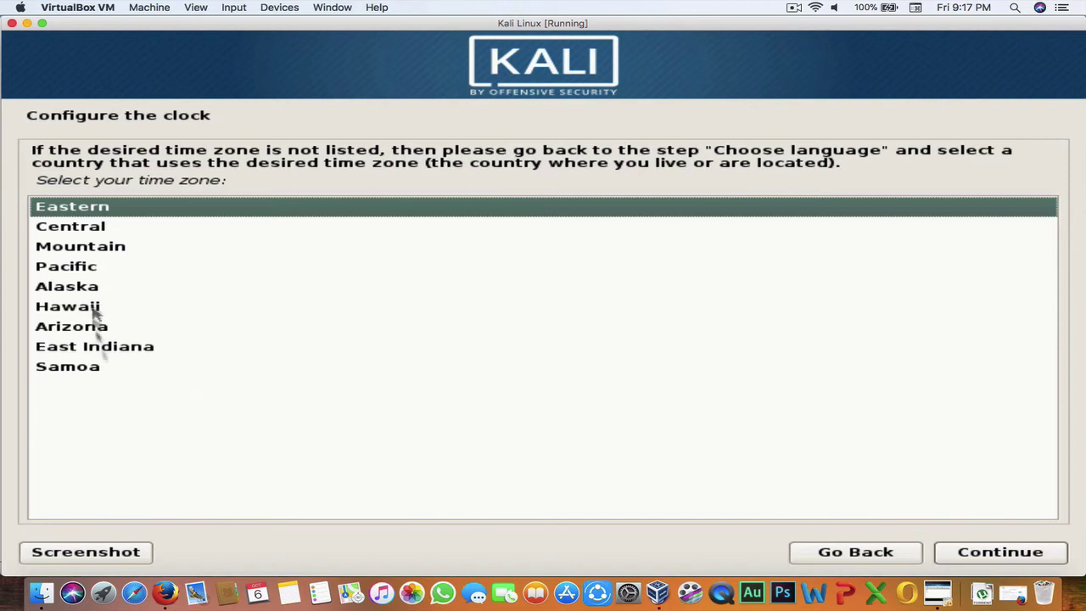
Step: Accept Eastern as the time zone
{"action": "left_click", "coordinate": [997, 553]}
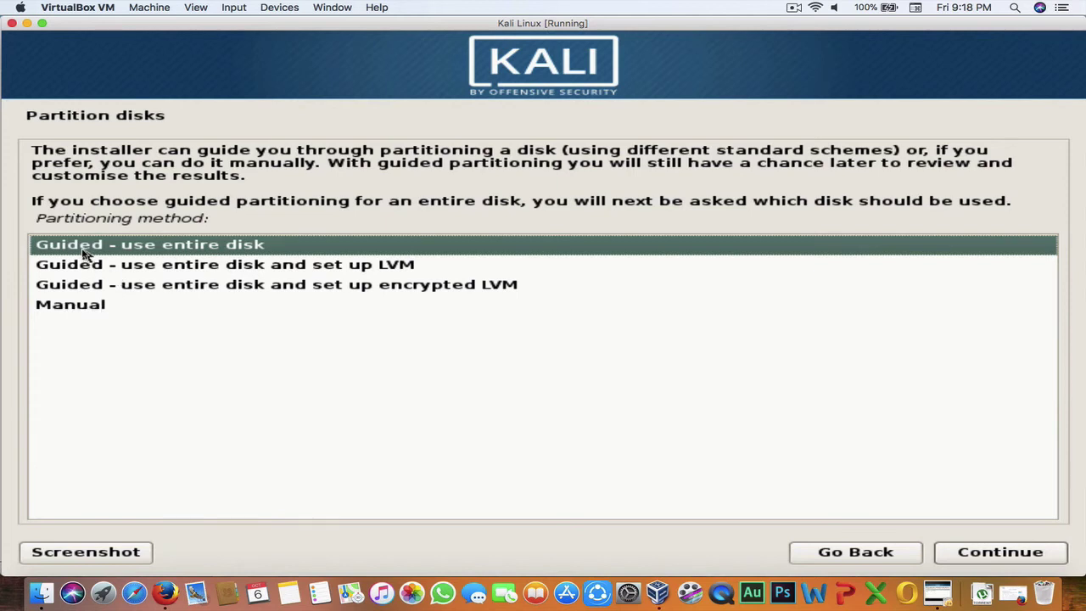
Step: Choose guided partitioning of the entire 17.2 GB VBOX HARDDISK
{"action": "left_click", "coordinate": [1005, 556]}
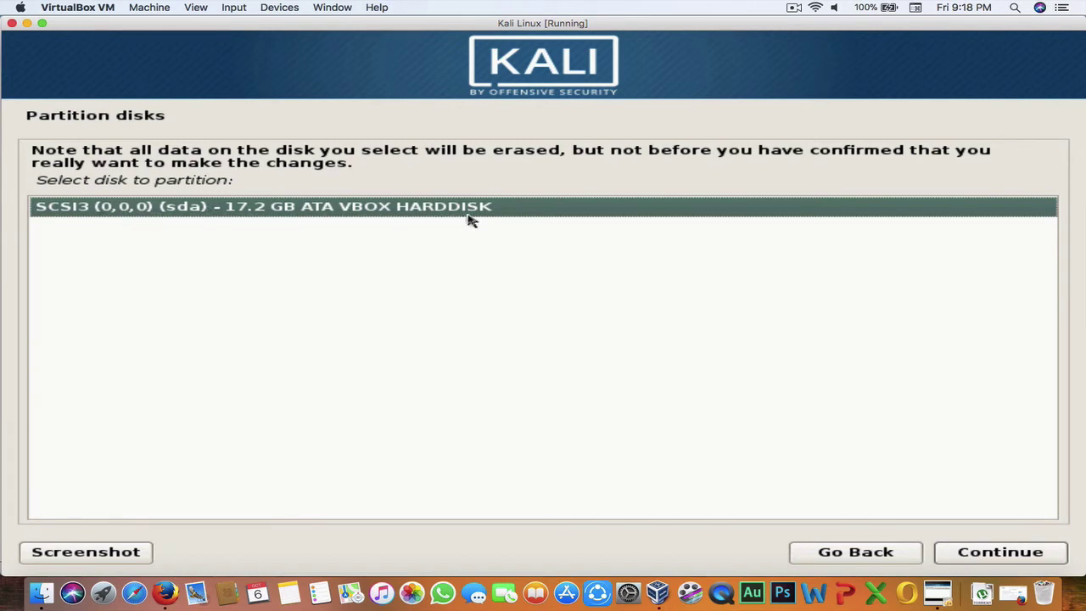
{"action": "left_click", "coordinate": [1001, 553]}
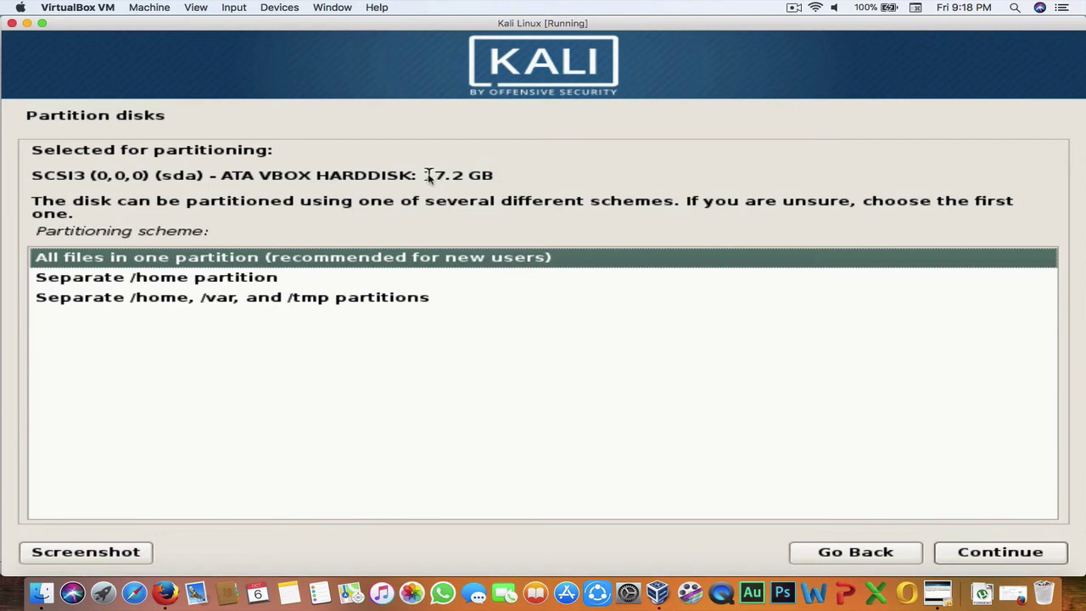
{"action": "mouse_move", "coordinate": [426, 176]}
{"action": "left_mouse_down"}
{"action": "mouse_move", "coordinate": [451, 175]}
{"action": "mouse_move", "coordinate": [421, 176]}
{"action": "left_mouse_up"}
{"action": "left_click", "coordinate": [460, 185]}
{"action": "left_click", "coordinate": [221, 214]}
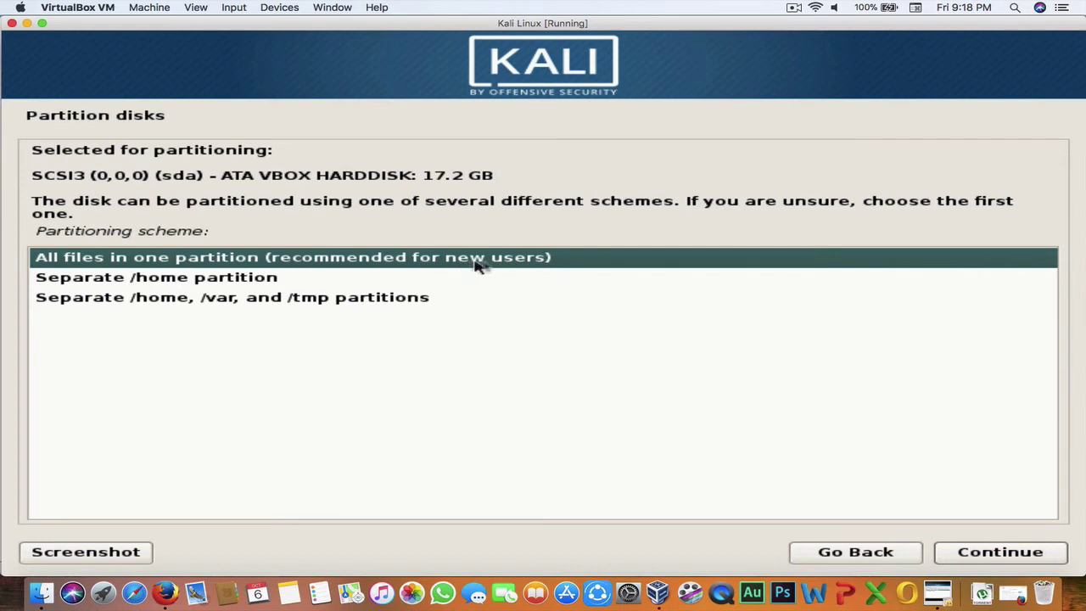
Step: Put all files in one partition, finish partitioning and write the changes to disk
{"action": "left_click", "coordinate": [999, 553]}
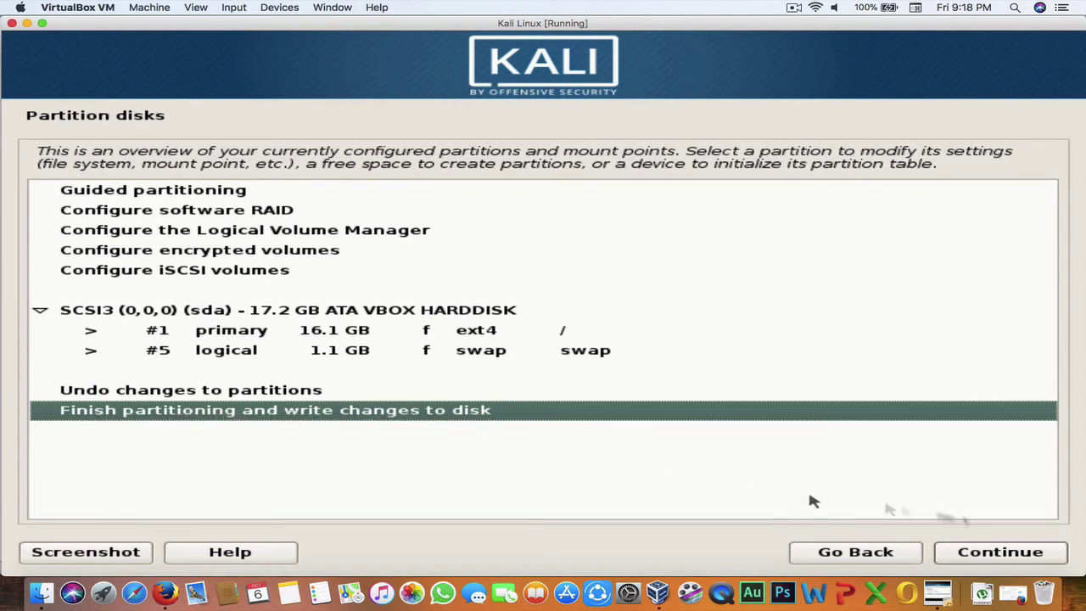
{"action": "left_click", "coordinate": [1016, 553]}
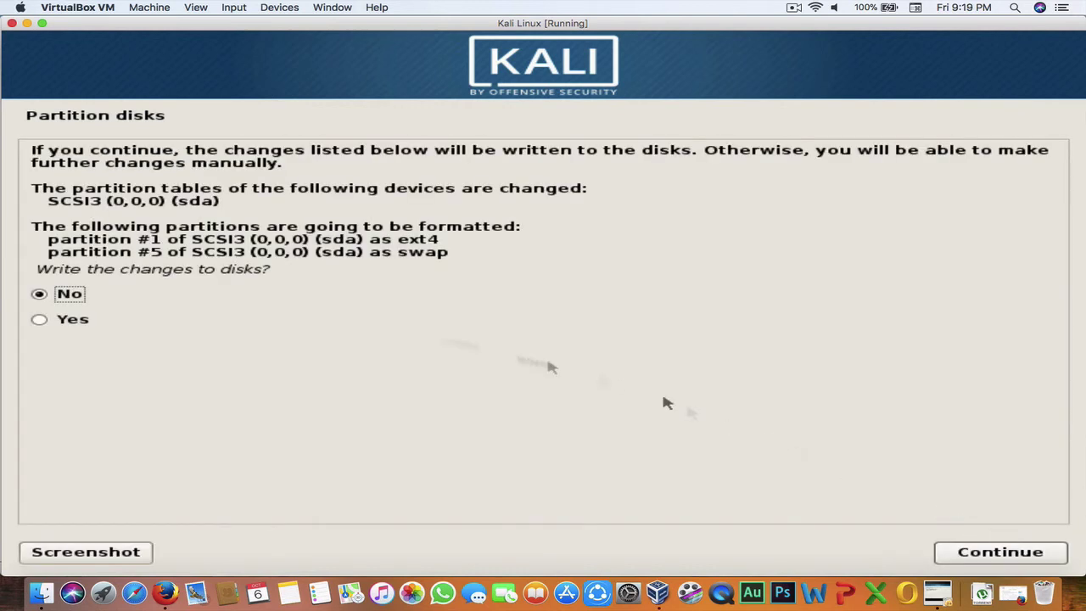
{"action": "left_click", "coordinate": [60, 325]}
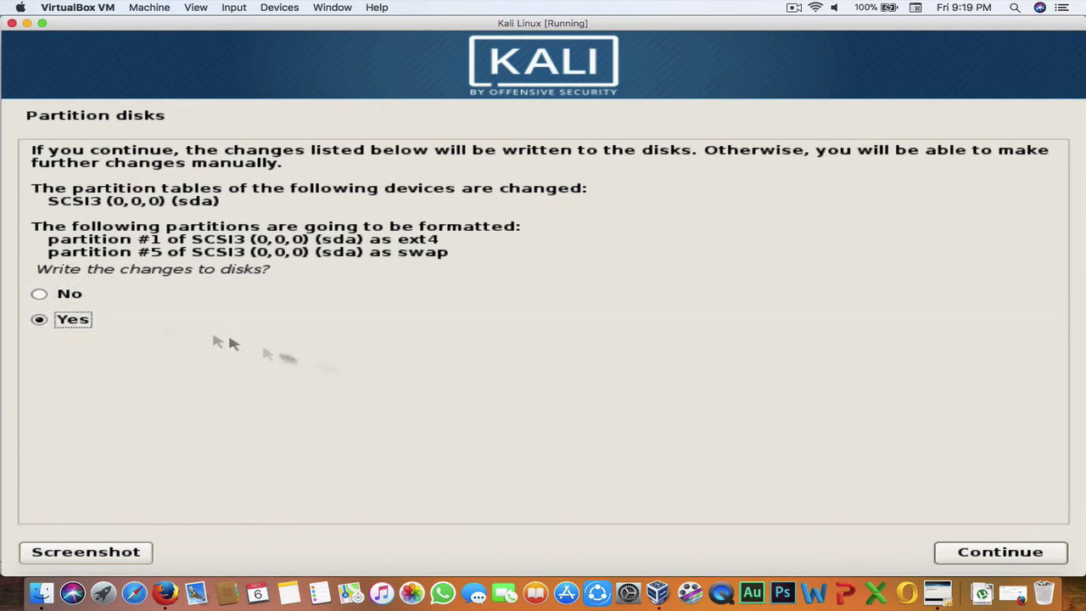
{"action": "left_click", "coordinate": [1016, 556]}
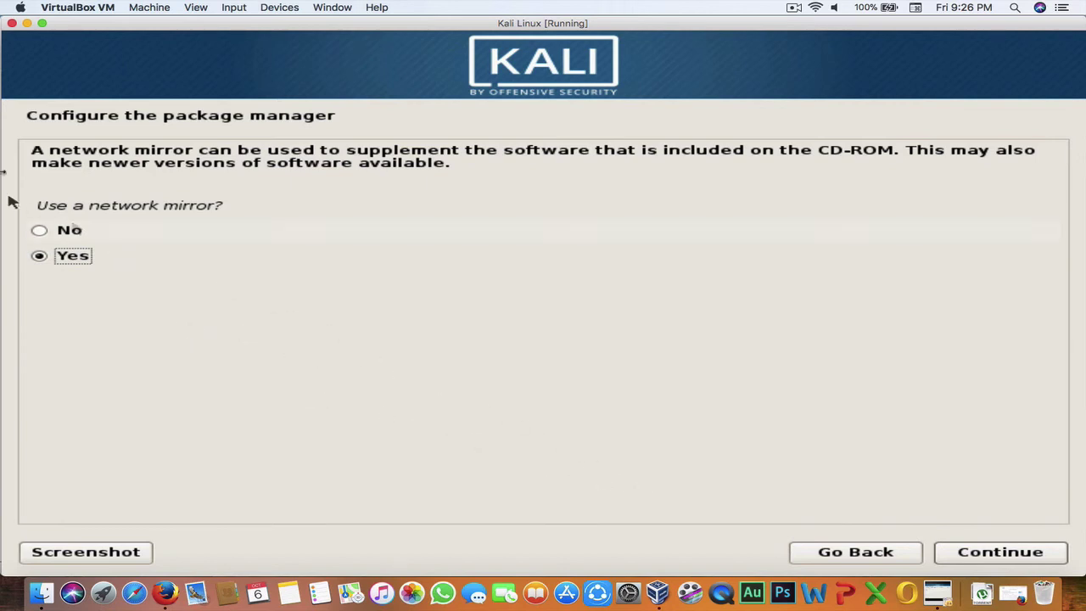
Step: Use a network mirror and leave the HTTP proxy blank
{"action": "left_click", "coordinate": [997, 553]}
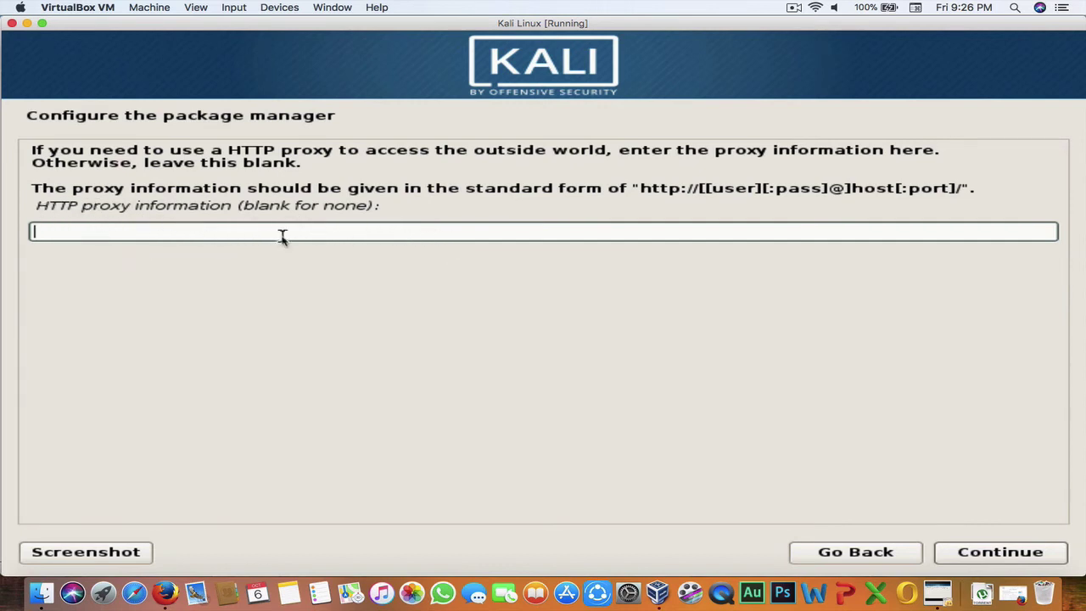
{"action": "left_click_drag", "start_coordinate": [244, 209], "coordinate": [370, 215]}
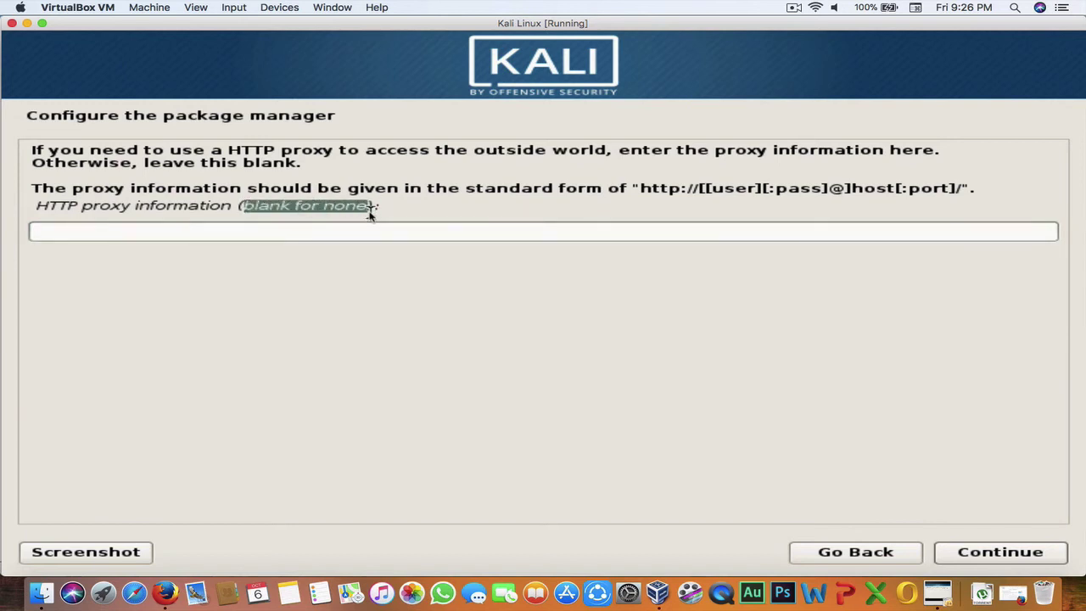
{"action": "left_click", "coordinate": [1006, 549]}
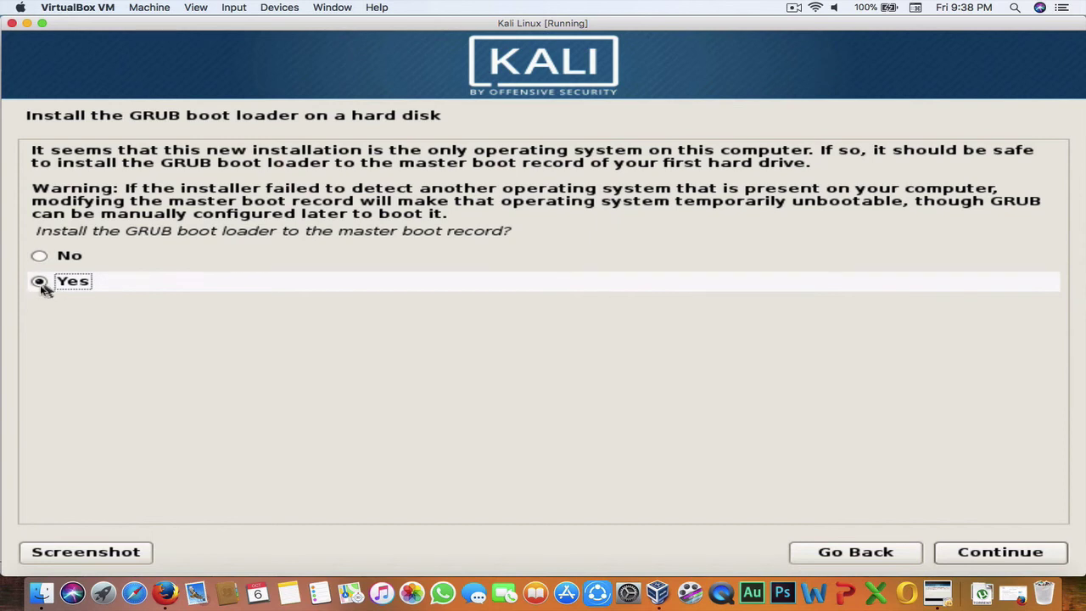
Step: Install the GRUB boot loader to the master boot record on /dev/sda
{"action": "left_click", "coordinate": [1028, 551]}
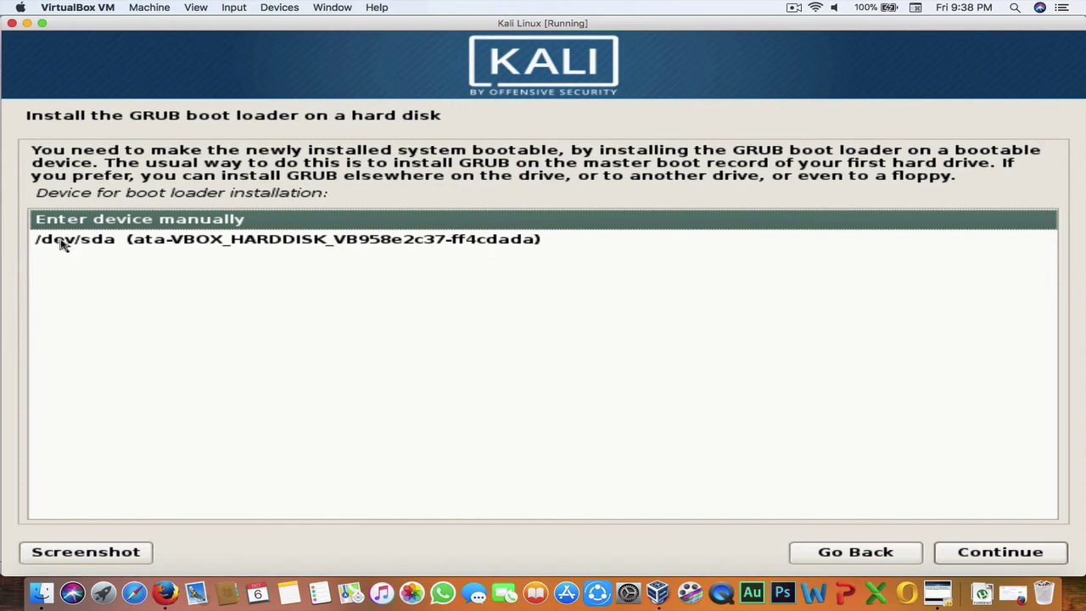
{"action": "left_click", "coordinate": [112, 244]}
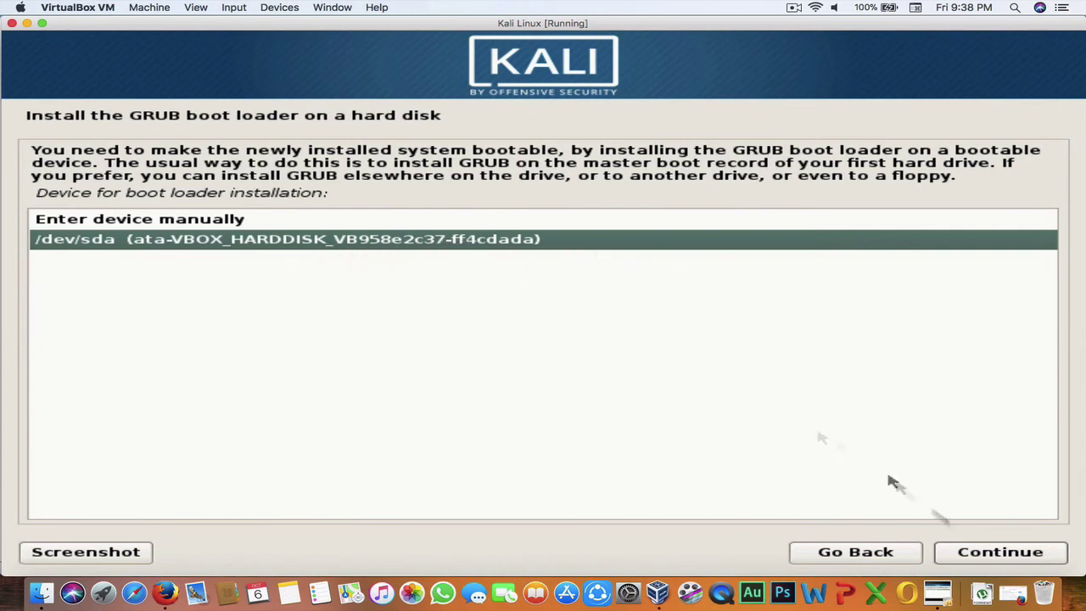
{"action": "left_click", "coordinate": [1023, 558]}
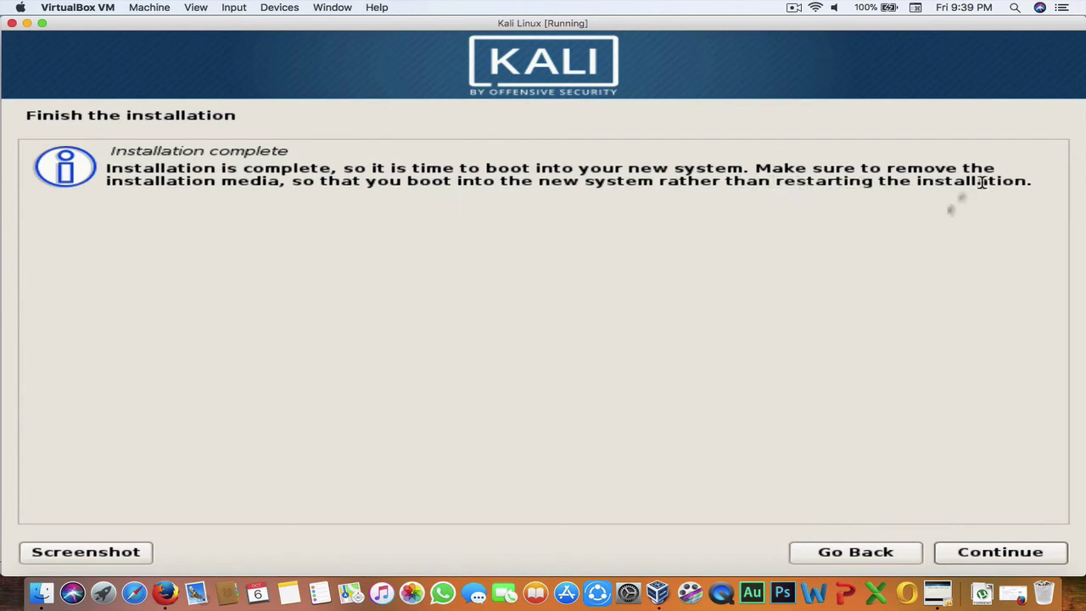
Step: Accept Installation complete and check the Optical Drives menu for the Kali ISO during reboot
{"action": "left_click", "coordinate": [1004, 552]}
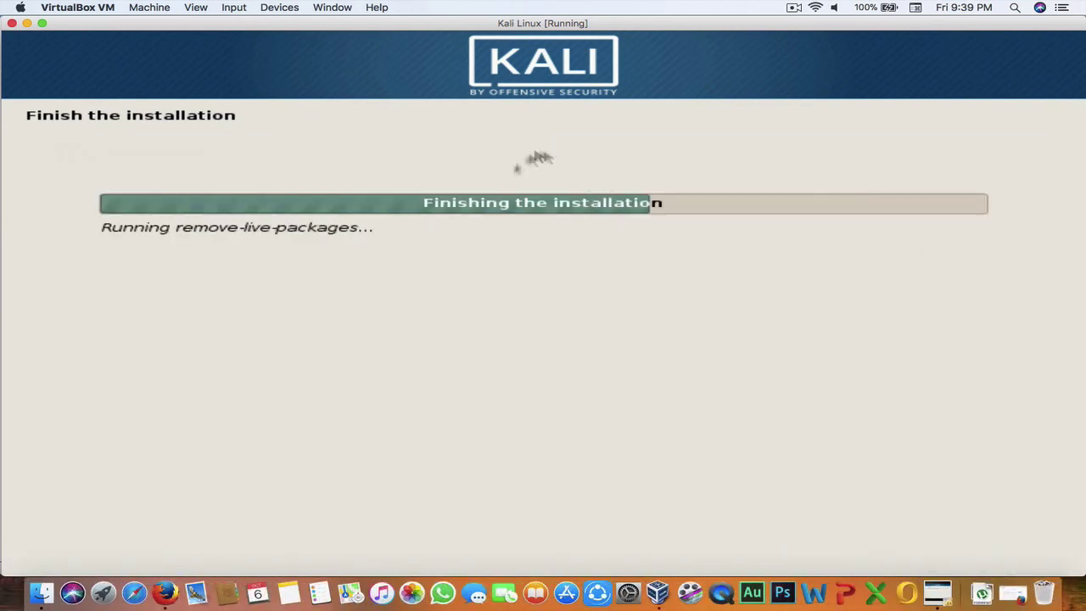
{"action": "left_click", "coordinate": [267, 7]}
{"action": "mouse_move", "coordinate": [298, 25]}
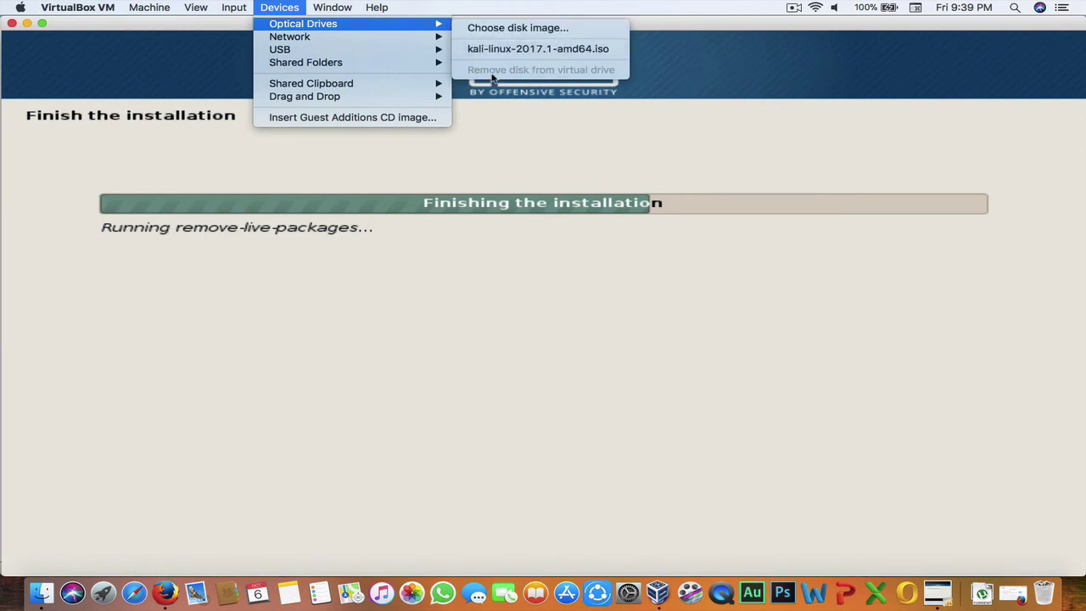
{"action": "left_click", "coordinate": [492, 75]}
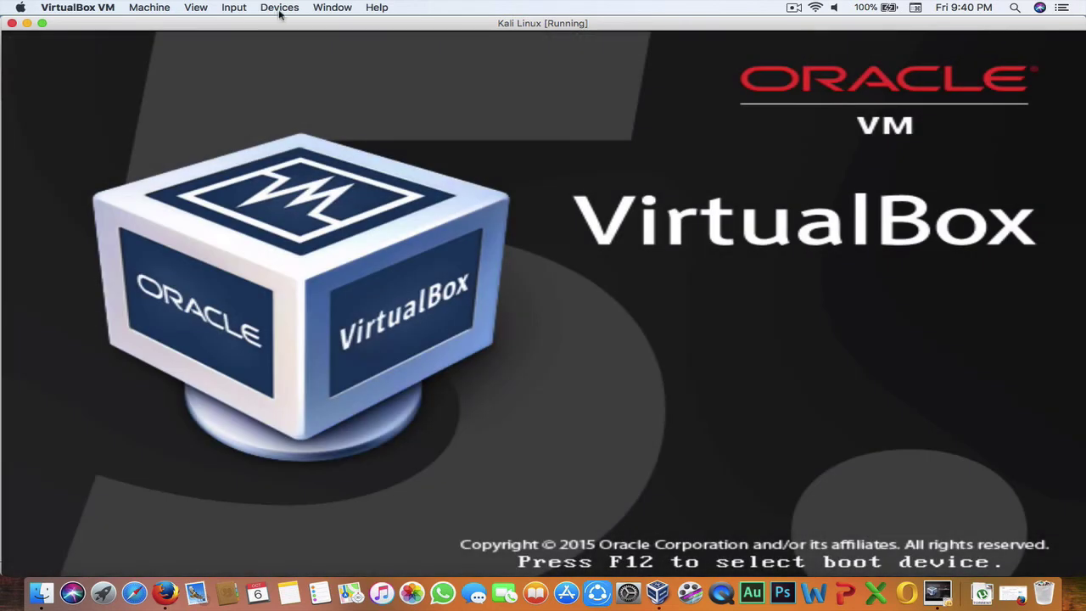
{"action": "left_click", "coordinate": [279, 8]}
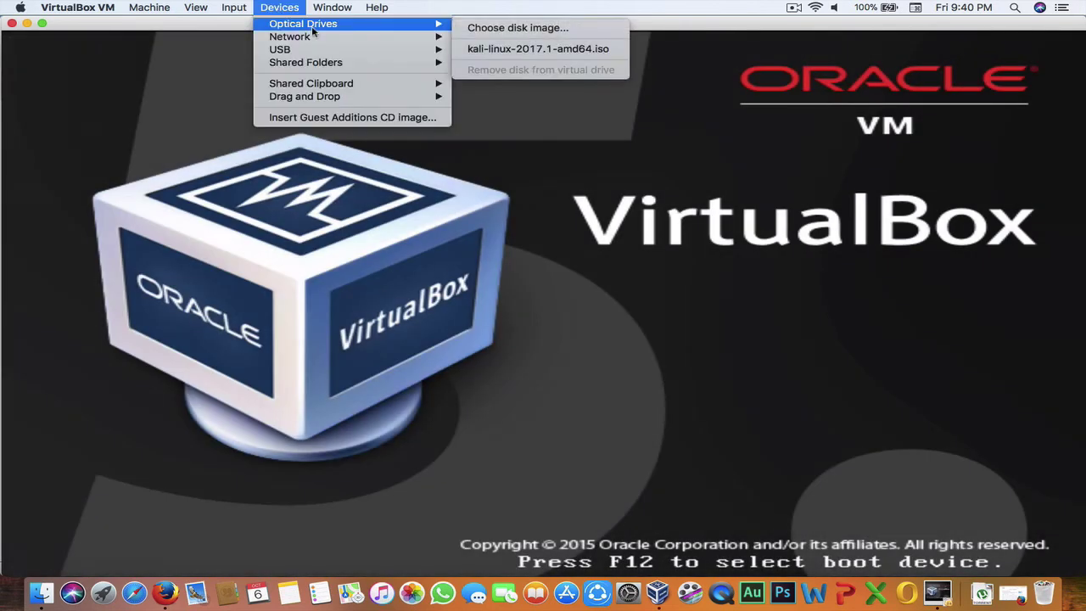
{"action": "left_click", "coordinate": [268, 6]}
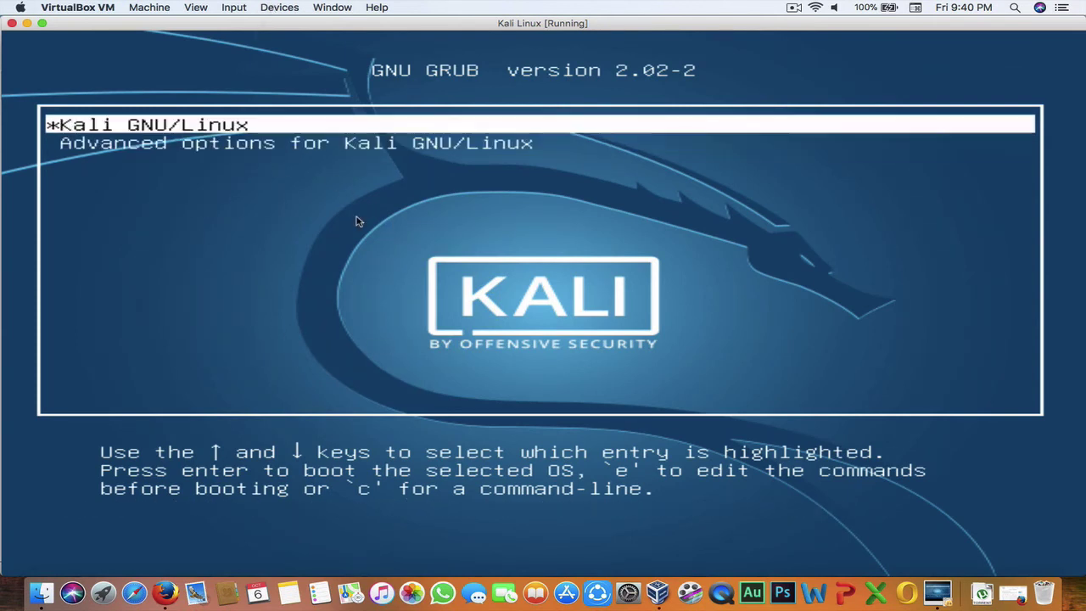
Step: Select the Kali GNU/Linux entry in the GRUB menu and boot it
{"action": "key", "text": "Down"}
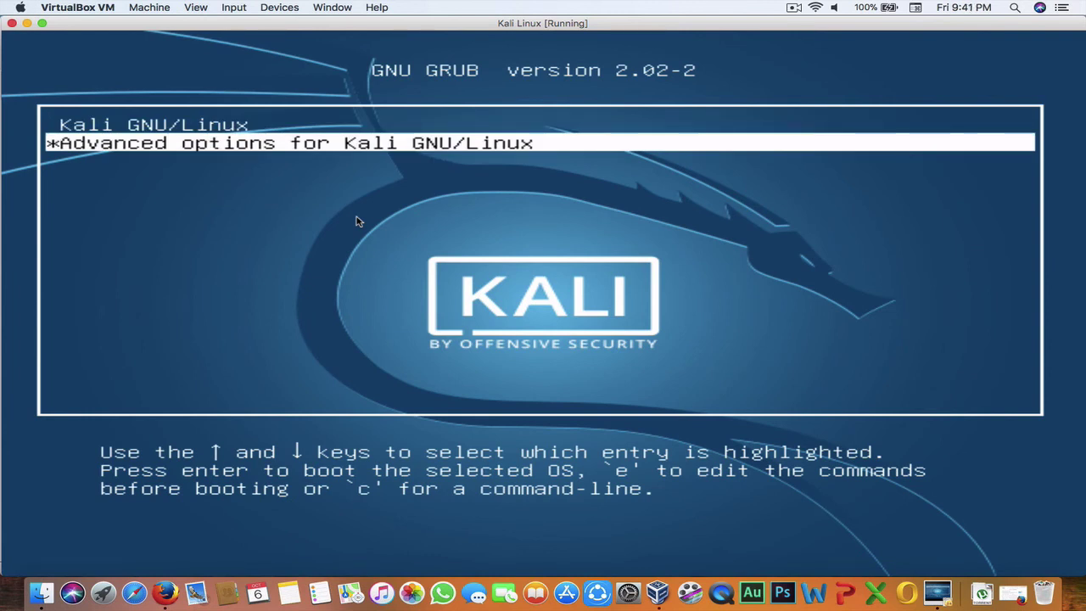
{"action": "key", "text": "Up"}
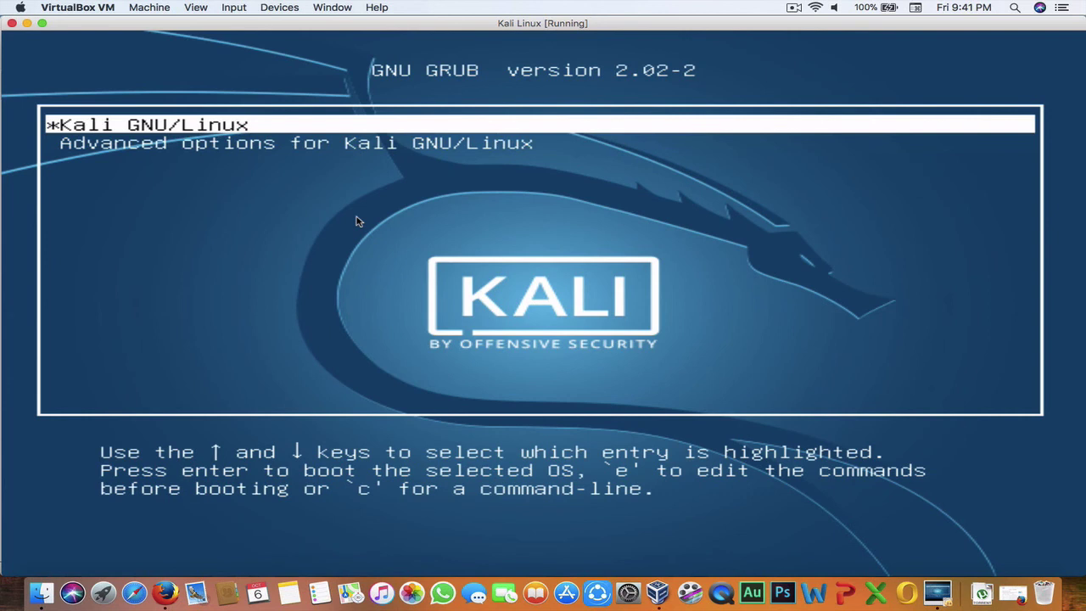
{"action": "key", "text": "Return"}
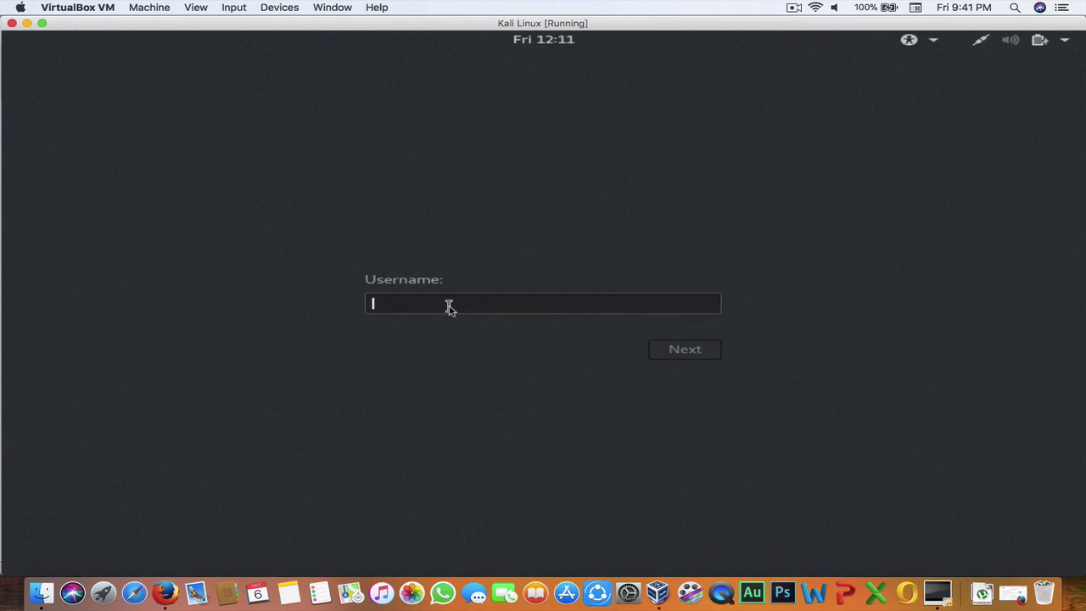
Step: Log in with username root and the root password
{"action": "type", "text": "root"}
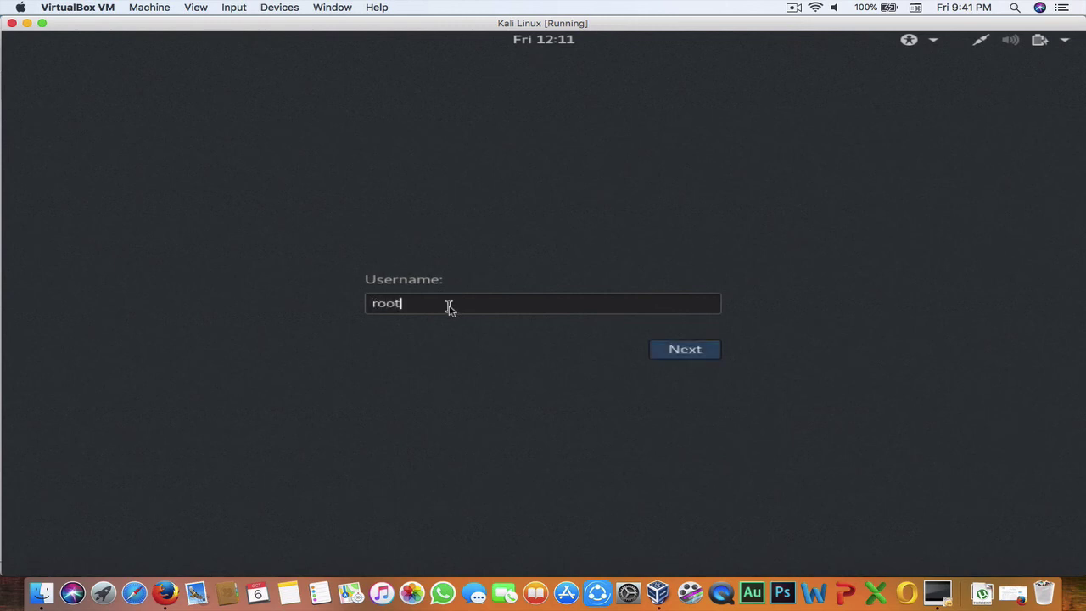
{"action": "key", "text": "Return"}
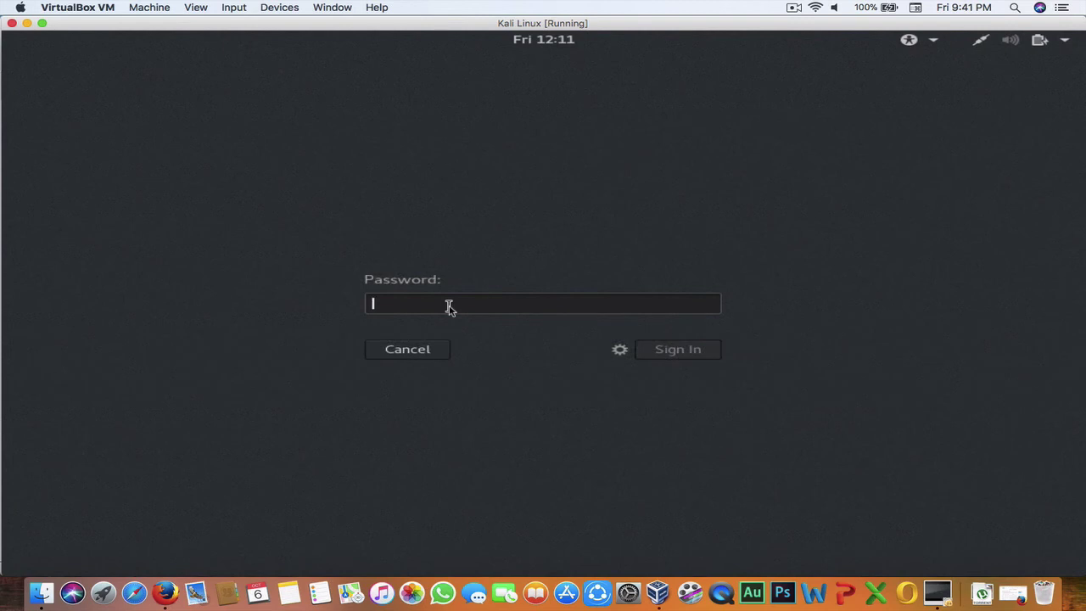
{"action": "type", "text": "to"}
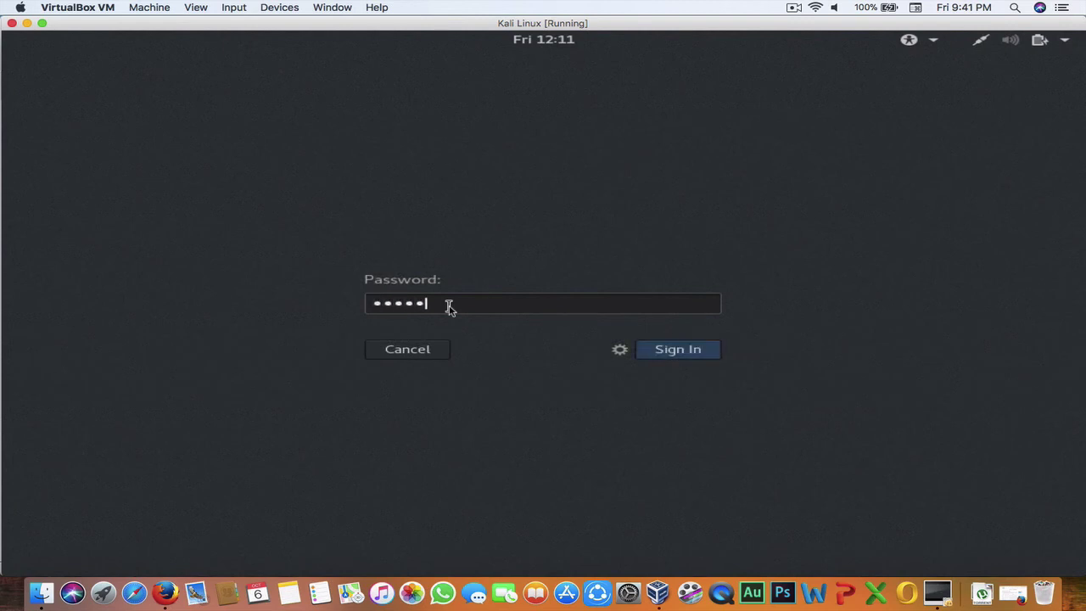
{"action": "key", "text": "Return"}
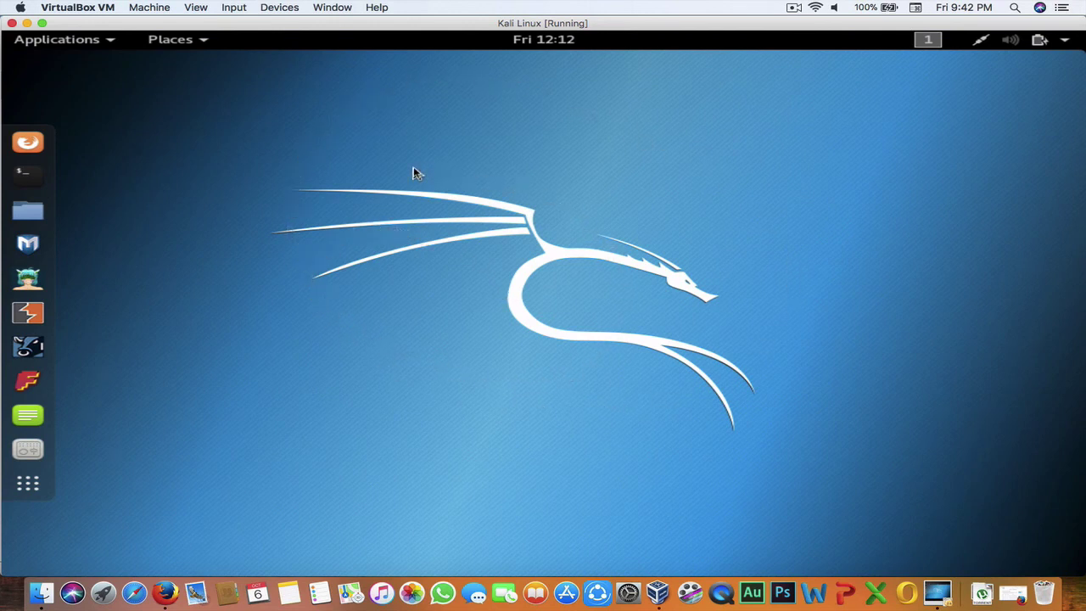
{"action": "left_click", "coordinate": [815, 9]}
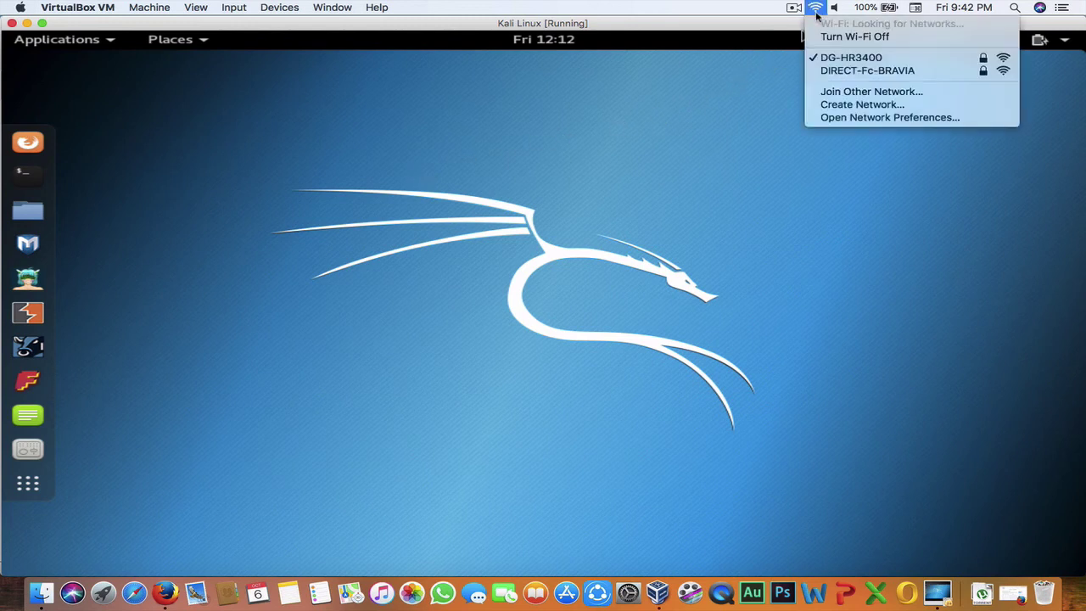
{"action": "left_click", "coordinate": [717, 69]}
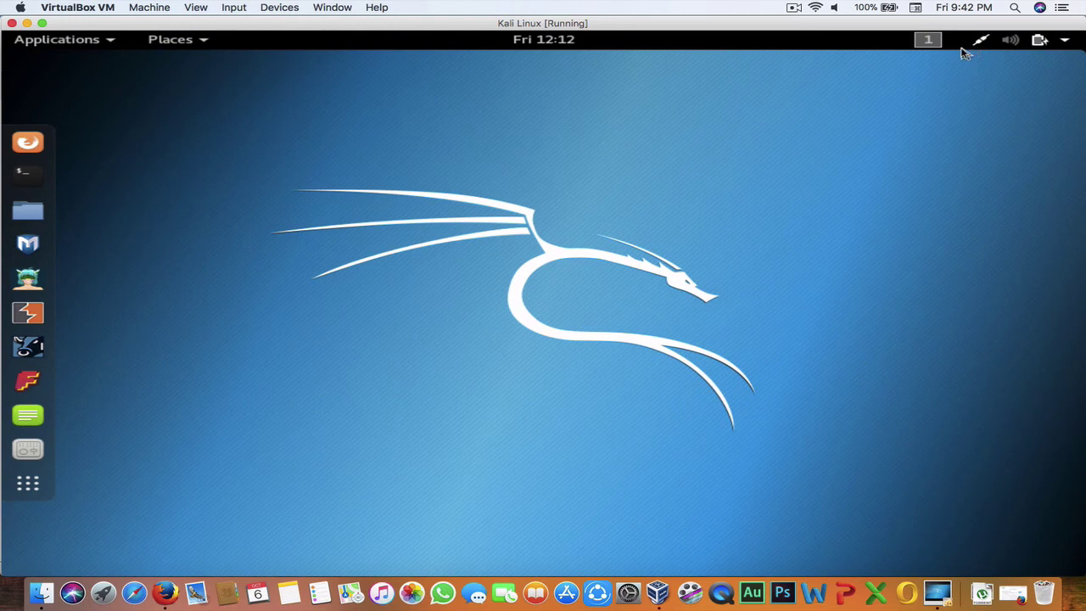
{"action": "left_click", "coordinate": [962, 51]}
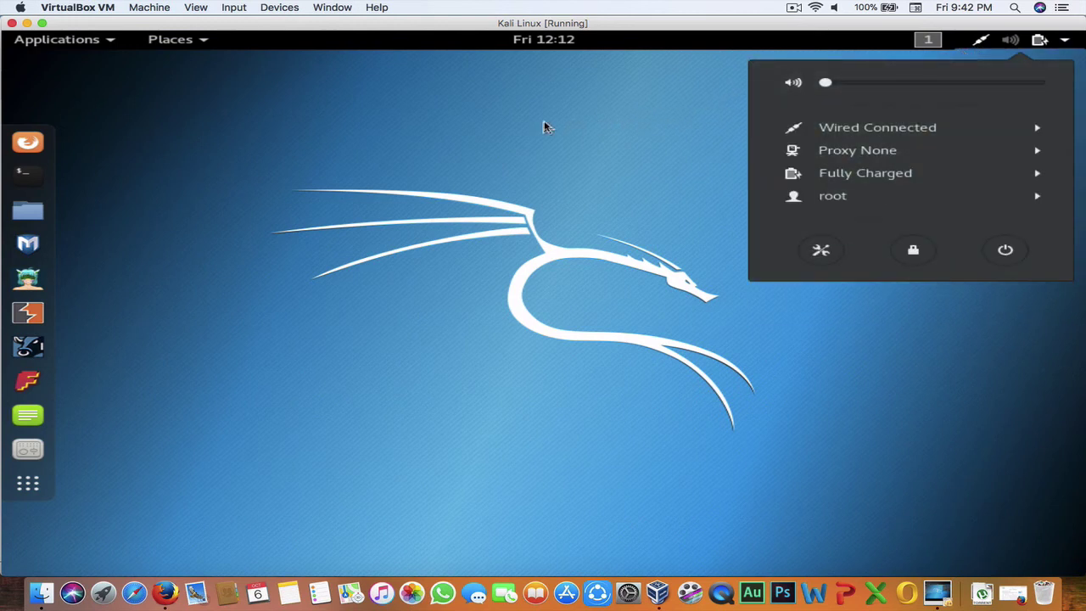
{"action": "left_click", "coordinate": [547, 127]}
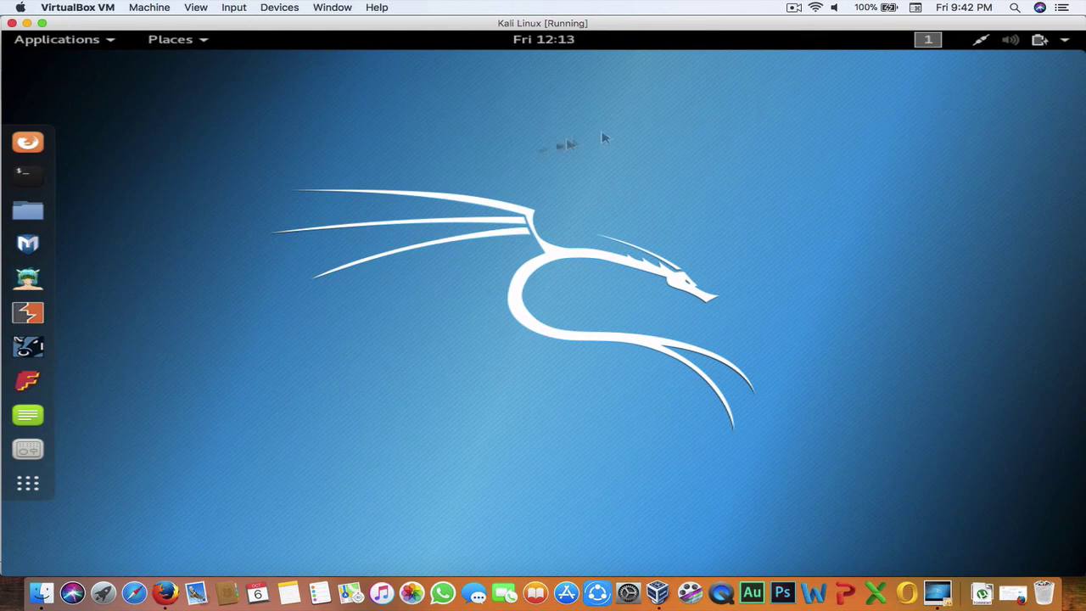
Step: Run apt-get update in a new Kali terminal and maximise the terminal window
{"action": "left_click", "coordinate": [34, 180]}
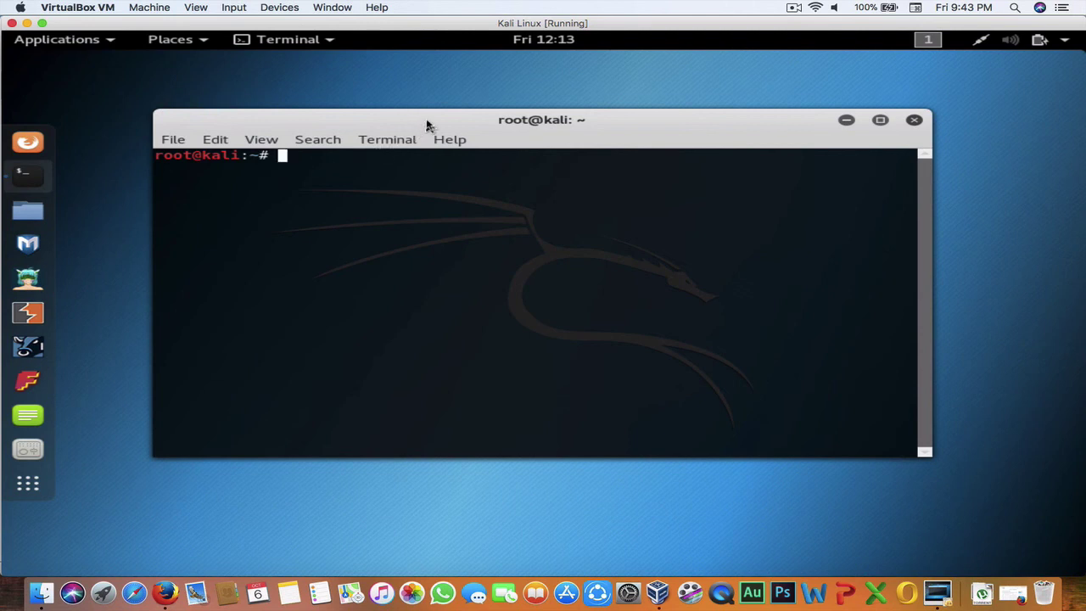
{"action": "type", "text": "apt-g"}
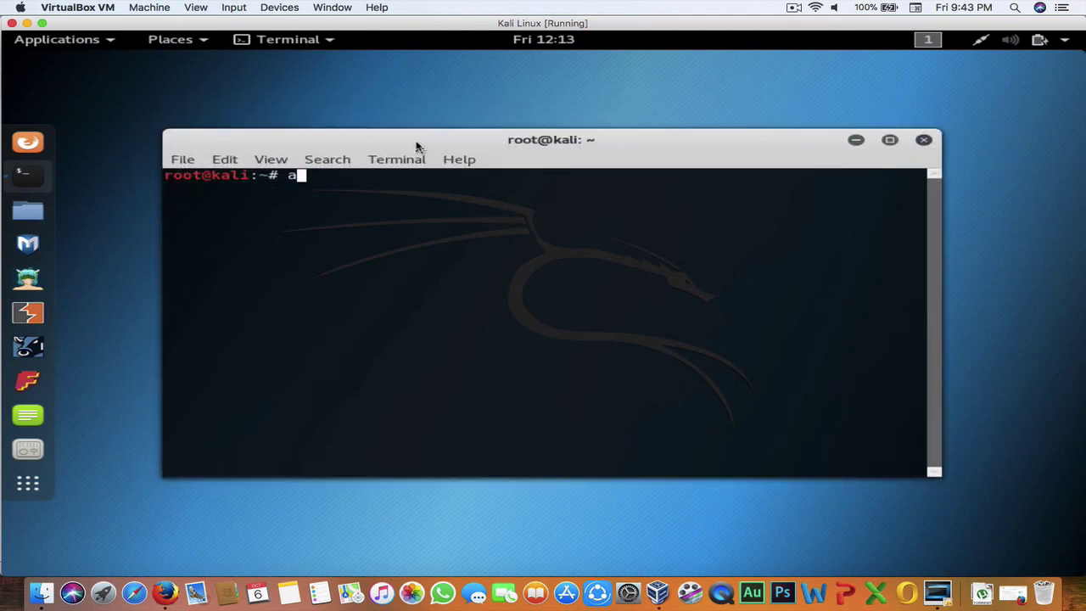
{"action": "type", "text": "et"}
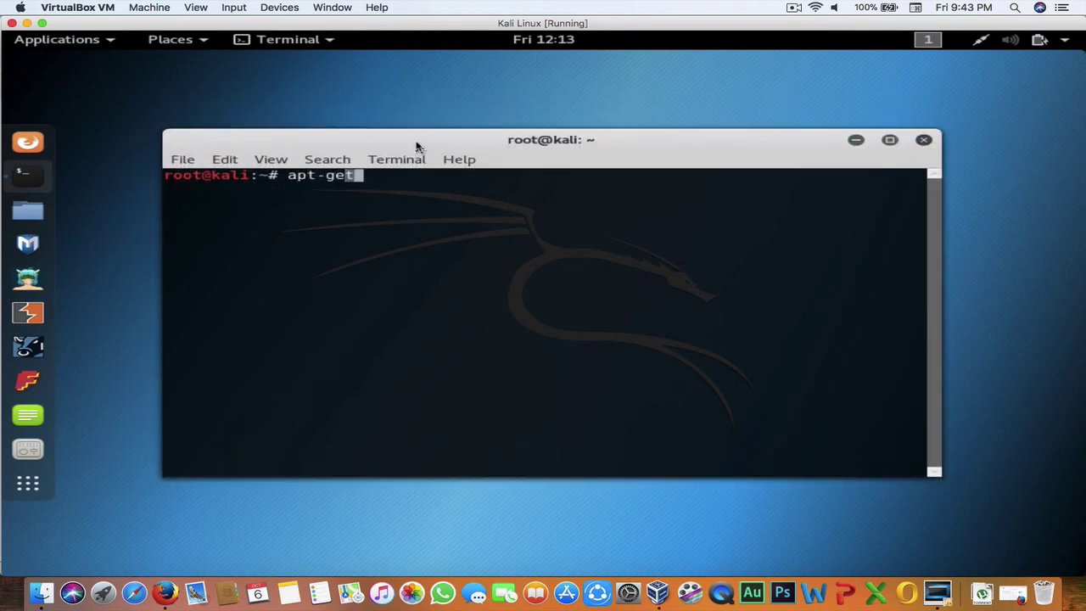
{"action": "type", "text": " update"}
{"action": "key", "text": "Left"}
{"action": "key", "text": "Left"}
{"action": "key", "text": "Left"}
{"action": "key", "text": "Left"}
{"action": "key", "text": "Left"}
{"action": "key", "text": "Left"}
{"action": "key", "text": "Left"}
{"action": "key", "text": "Left"}
{"action": "key", "text": "Left"}
{"action": "key", "text": "Left"}
{"action": "key", "text": "Left"}
{"action": "key", "text": "Left"}
{"action": "key", "text": "Left"}
{"action": "key", "text": "Left"}
{"action": "type", "text": "sudo"}
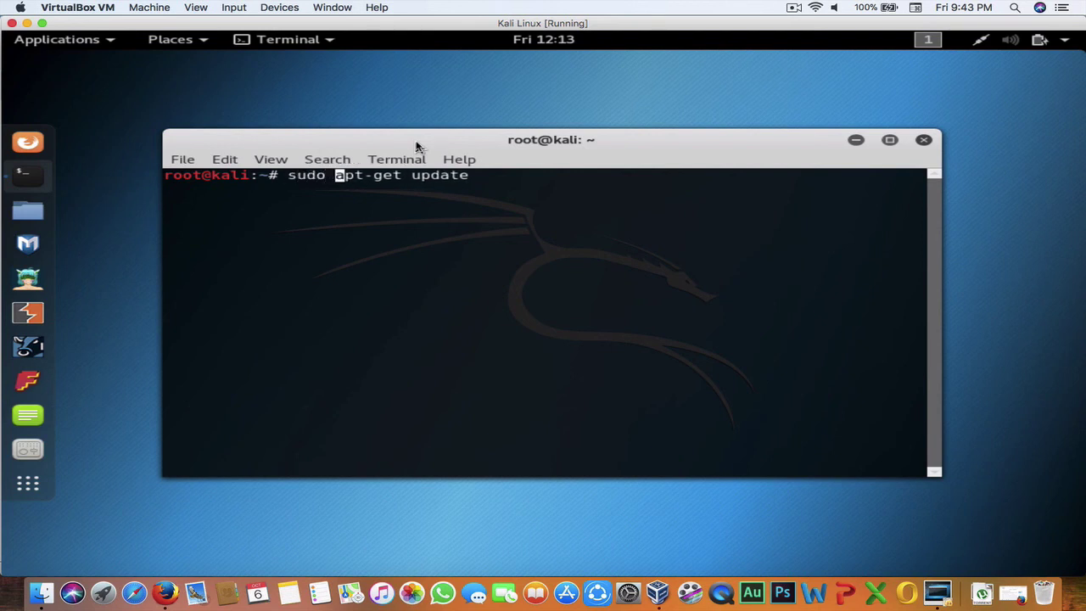
{"action": "key", "text": "ctrl+u"}
{"action": "key", "text": "End"}
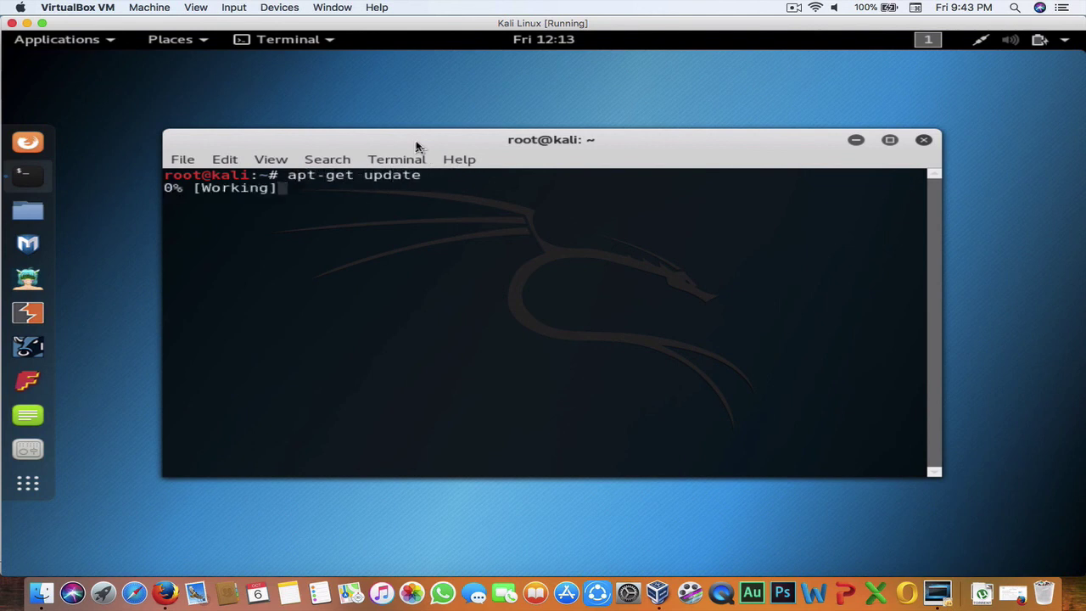
{"action": "left_click", "coordinate": [889, 141]}
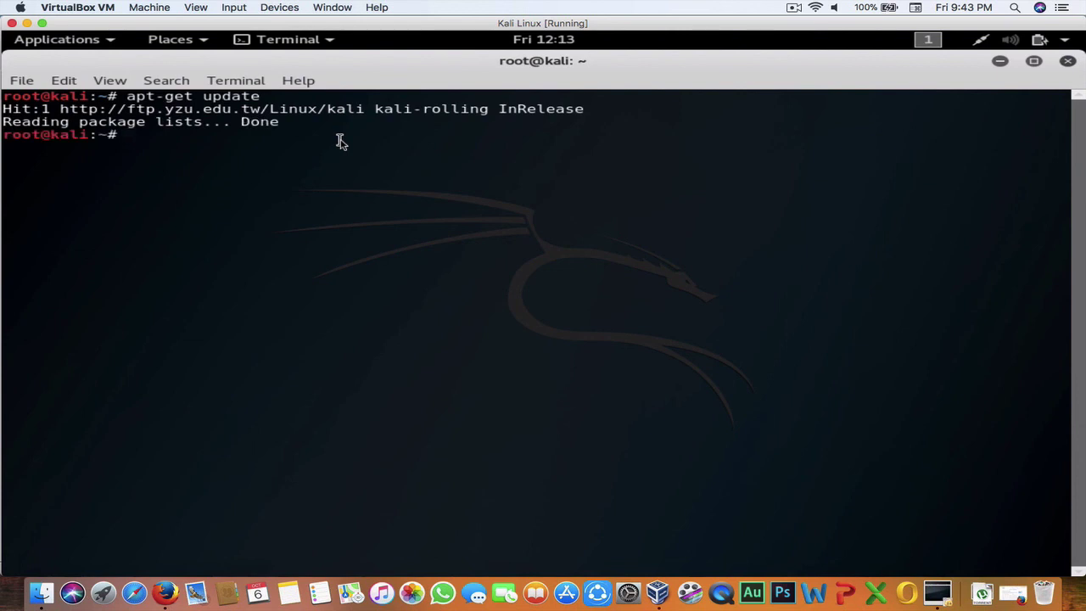
Step: Recall the previous command and edit it to 'apt-get dist upgrade', leaving it unexecuted
{"action": "key", "text": "Up"}
{"action": "key", "text": "BackSpace"}
{"action": "key", "text": "BackSpace"}
{"action": "key", "text": "BackSpace"}
{"action": "key", "text": "BackSpace"}
{"action": "key", "text": "BackSpace"}
{"action": "key", "text": "BackSpace"}
{"action": "type", "text": "di"}
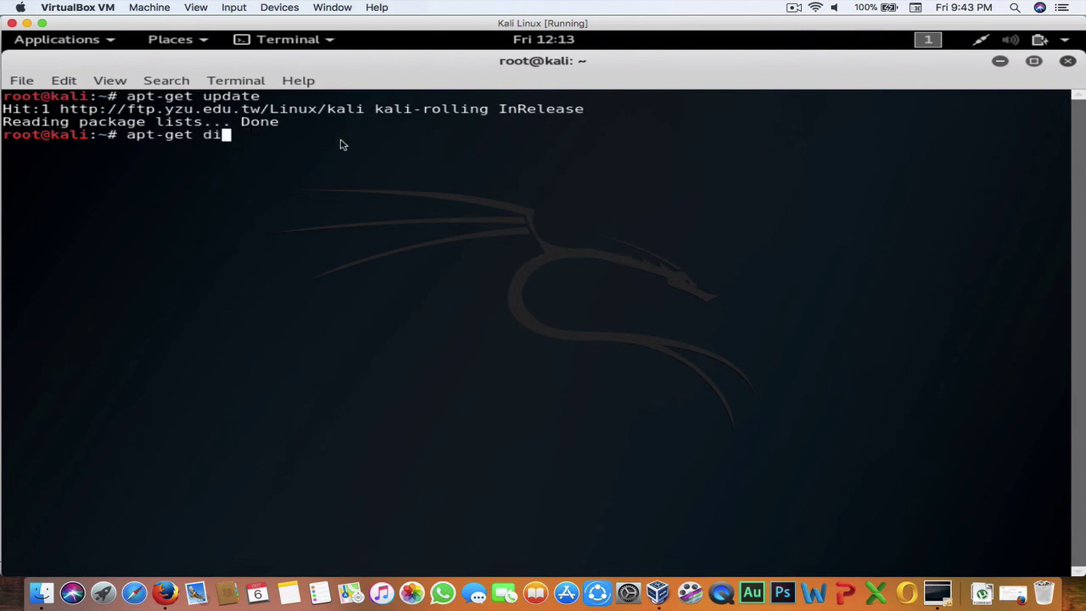
{"action": "type", "text": "st upgrade"}
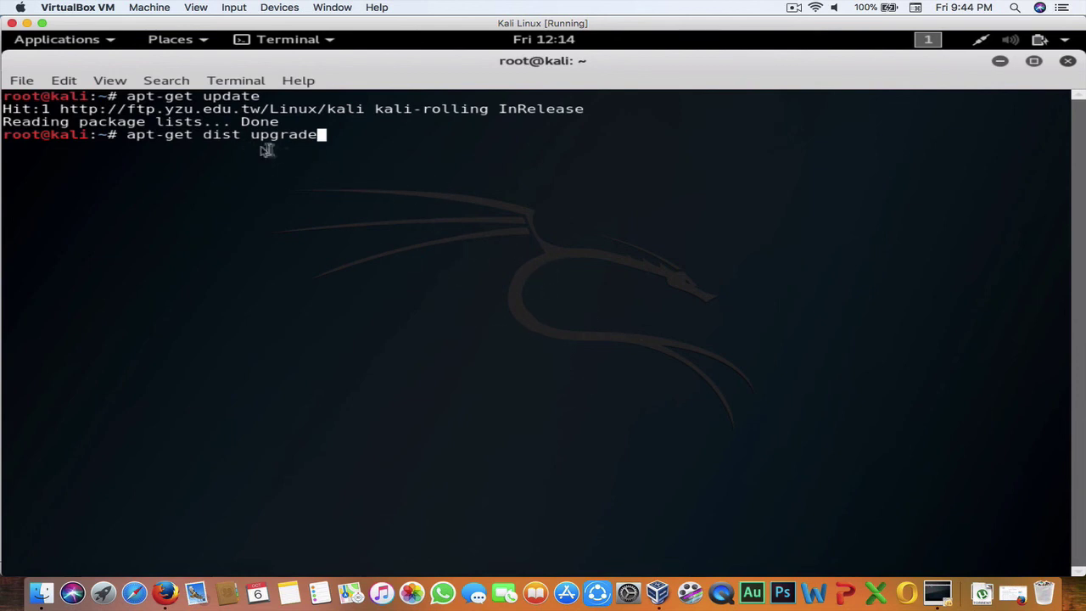
{"action": "left_click_drag", "start_coordinate": [250, 136], "coordinate": [206, 137]}
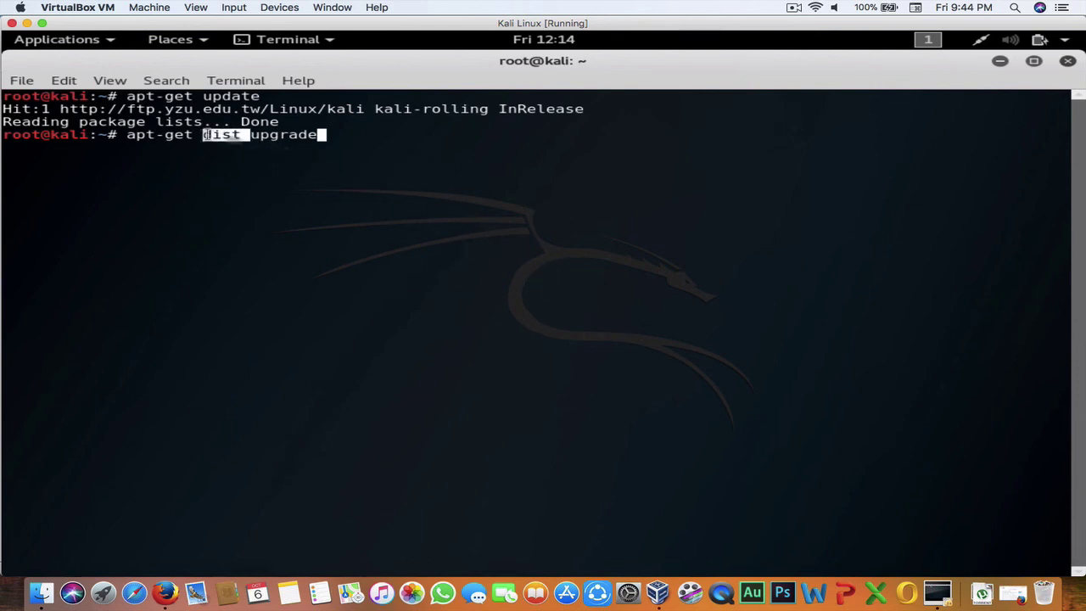
{"action": "left_click", "coordinate": [339, 138]}
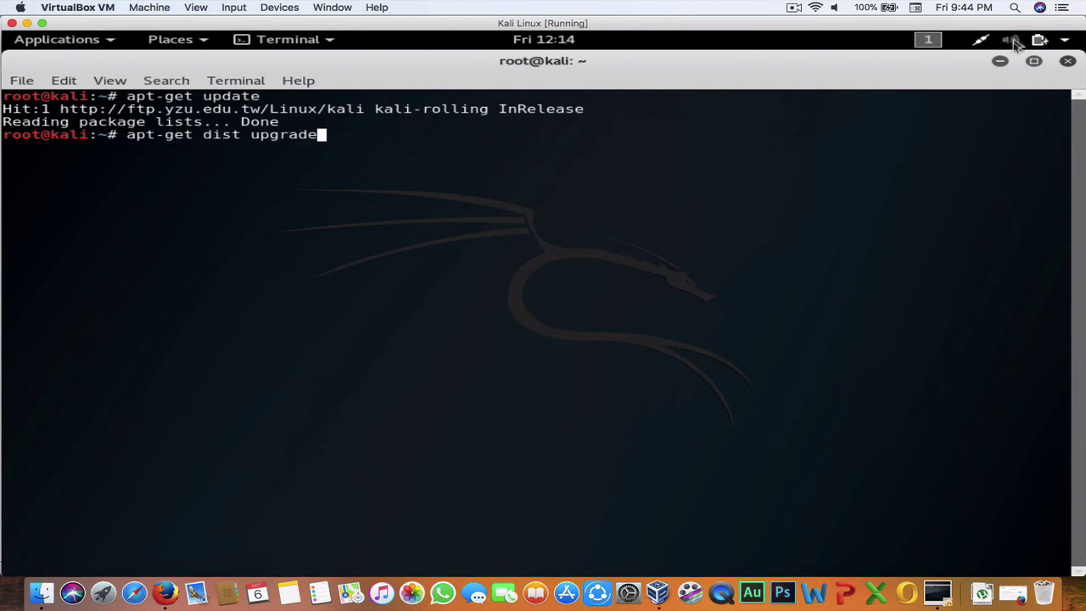